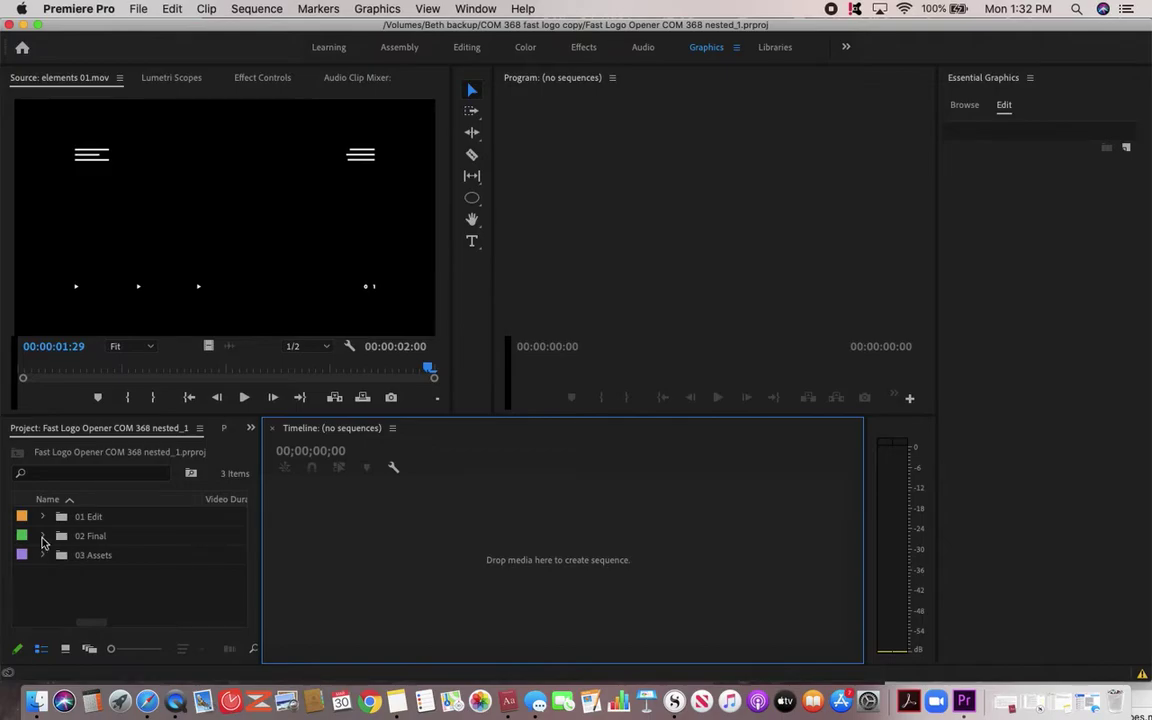
# - Open the Final Sequence from the Render bin inside 02 Final, with the playhead at its start
pyautogui.click(42, 537)
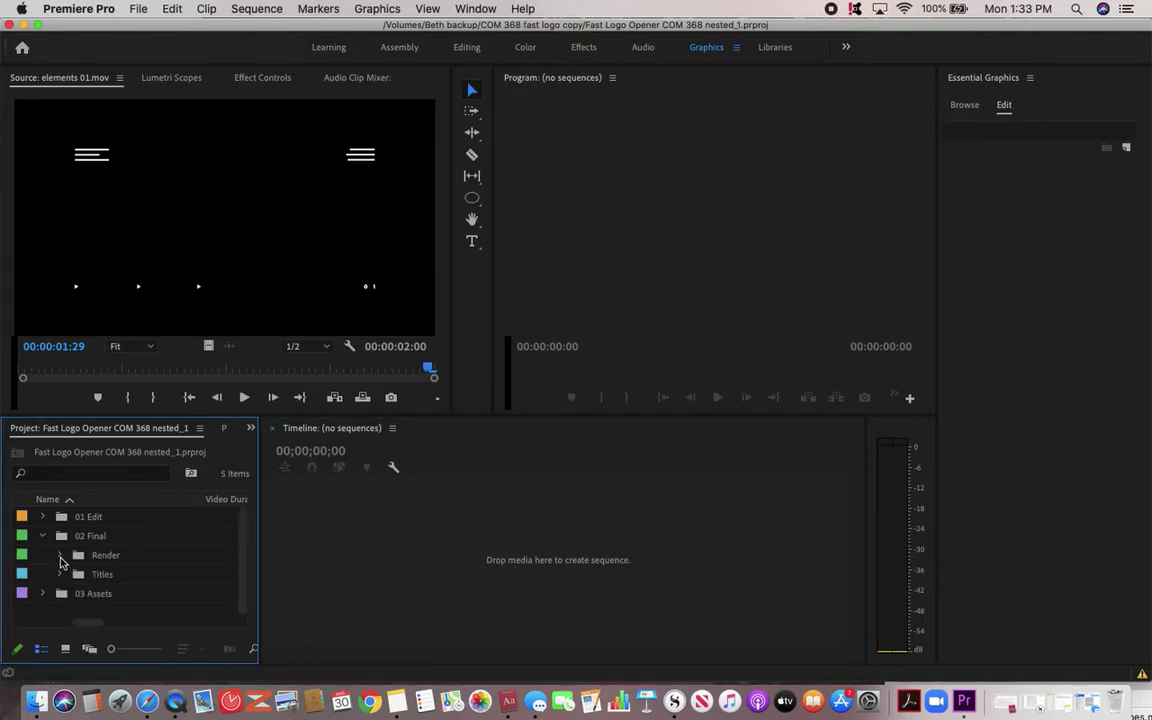
pyautogui.click(59, 556)
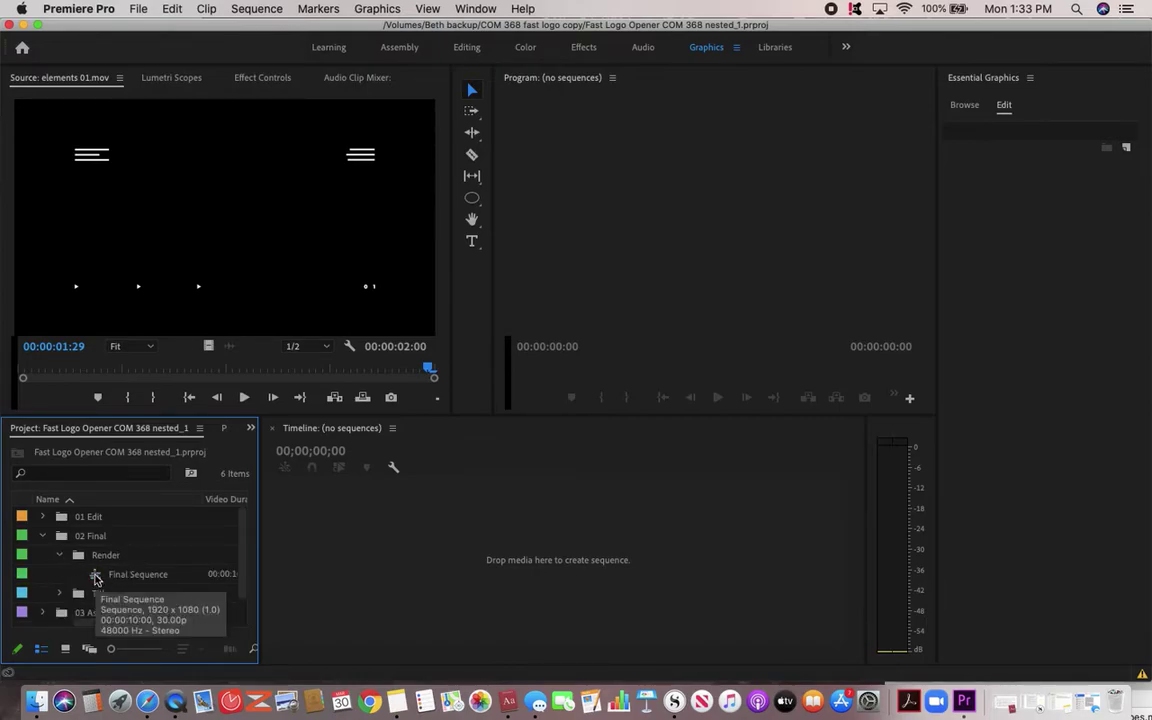
pyautogui.doubleClick(95, 578)
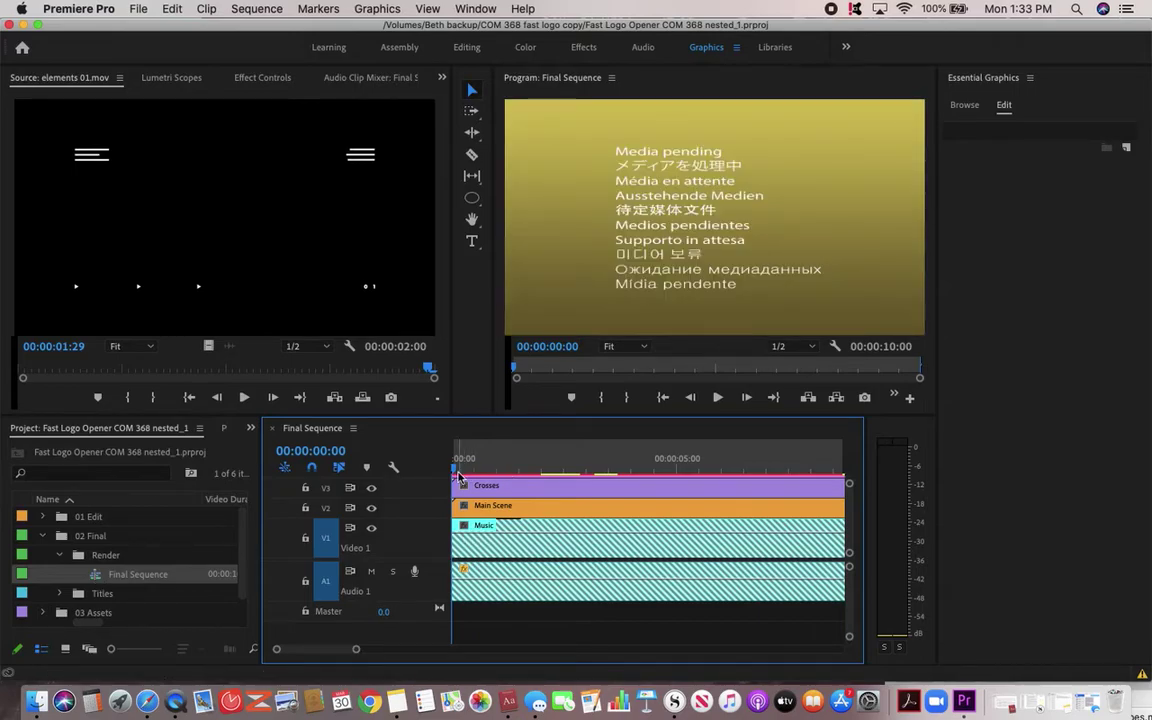
pyautogui.moveTo(455, 469); pyautogui.dragTo(455, 498)
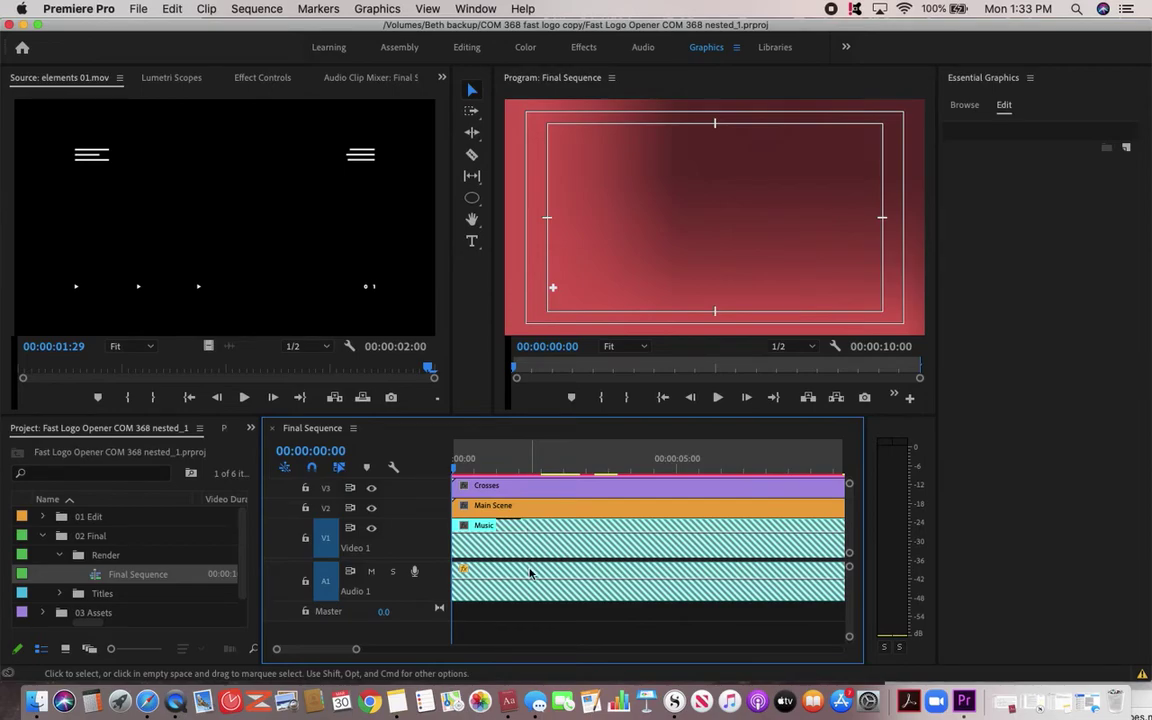
# - Open the nested Light_Leaks sequence from the V8 track and scrub from its start into the third Leaks.mp4 clip
pyautogui.scroll(5, 527, 527)
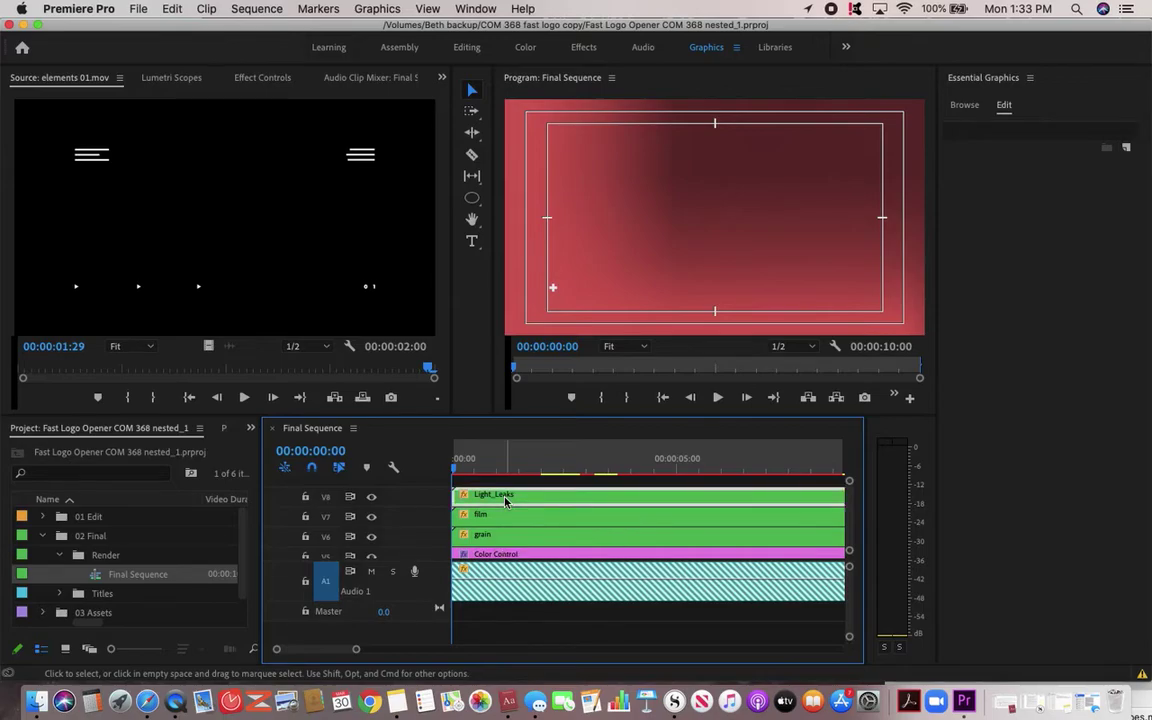
pyautogui.doubleClick(505, 502)
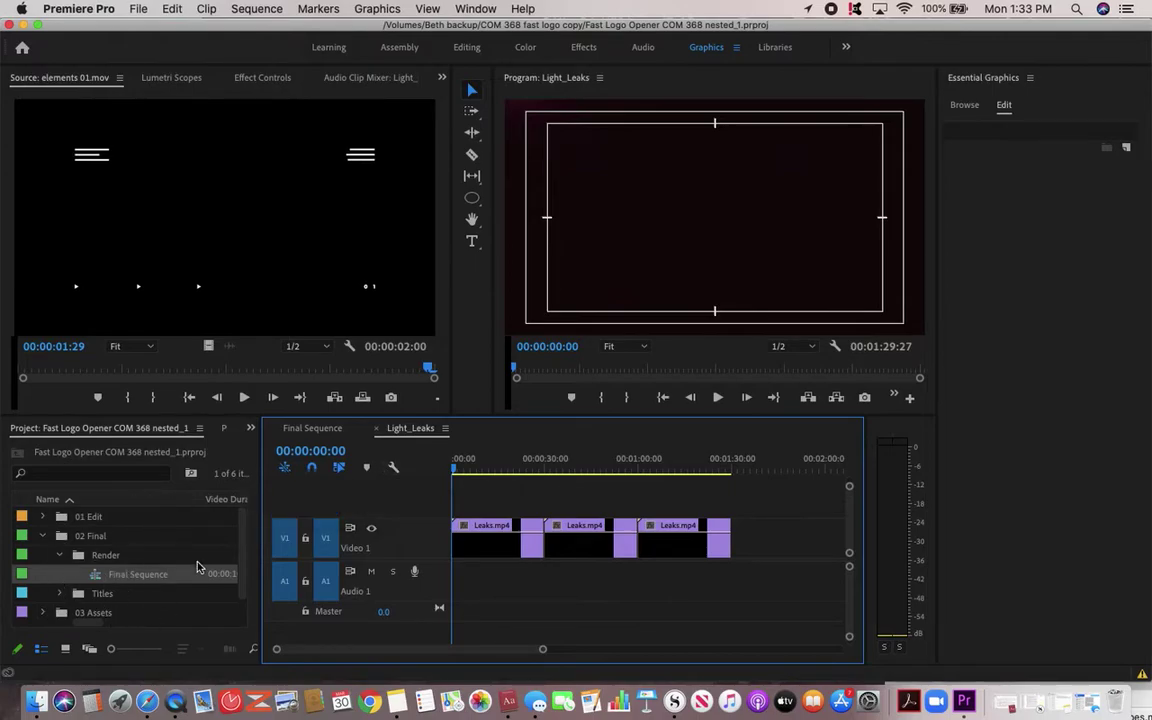
pyautogui.click(490, 530)
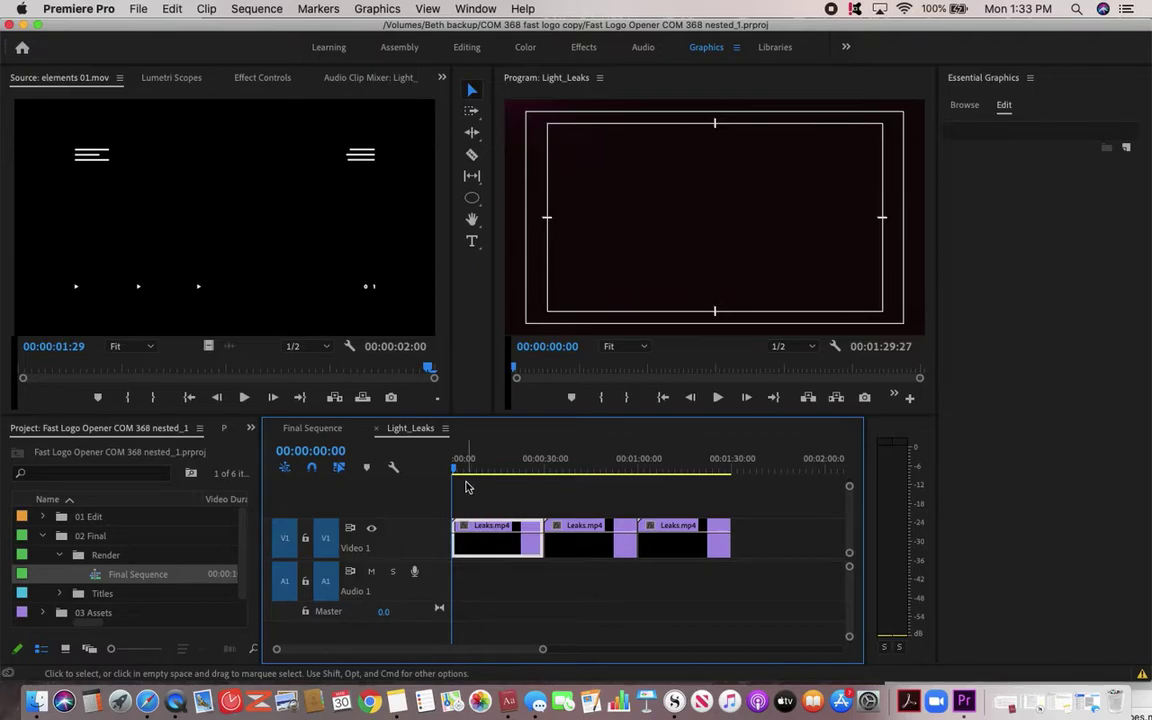
pyautogui.moveTo(456, 470); pyautogui.dragTo(683, 470)
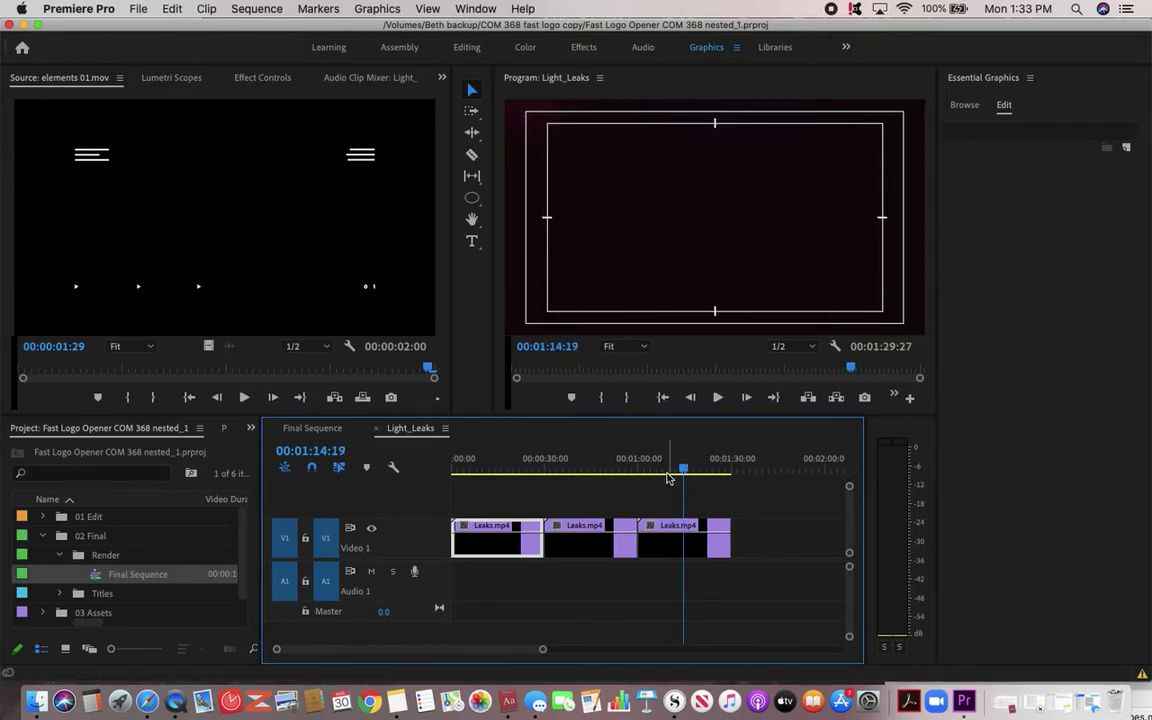
# - Play parts of the third and second Leaks.mp4 clips, scrub across the sequence again and close Light_Leaks
pyautogui.click(656, 469)
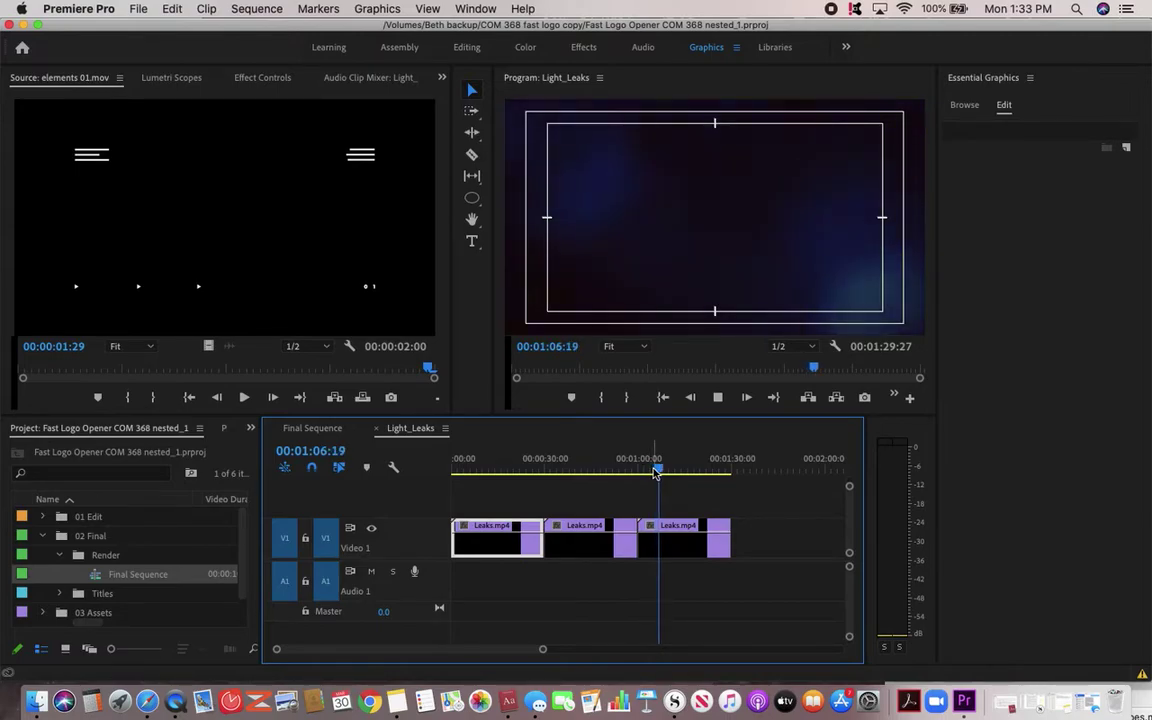
pyautogui.press('space')
pyautogui.click(568, 470)
pyautogui.press('space')
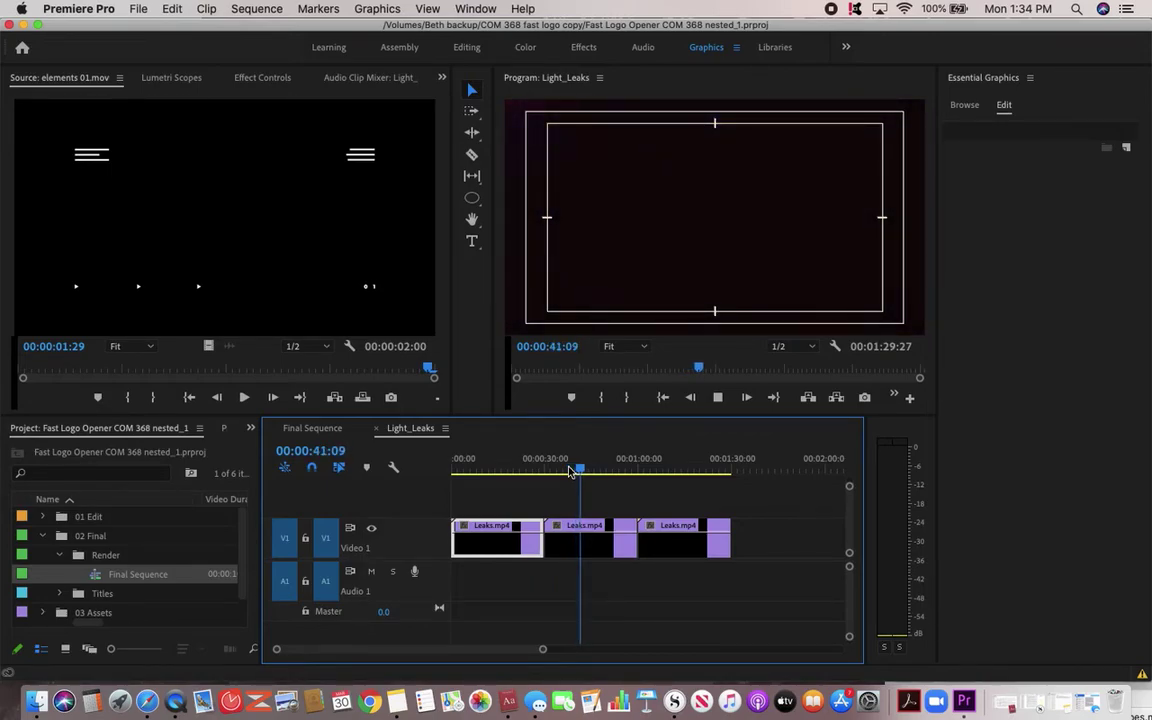
pyautogui.press('space')
pyautogui.click(471, 470)
pyautogui.moveTo(473, 472); pyautogui.dragTo(681, 478)
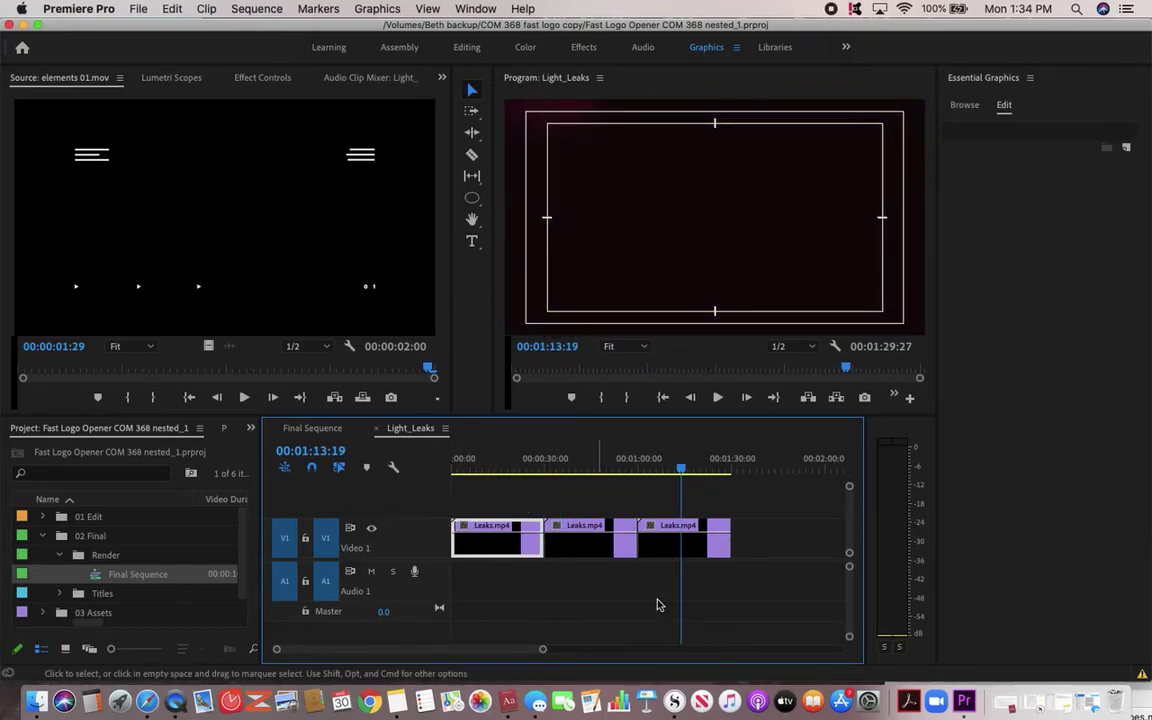
pyautogui.click(377, 430)
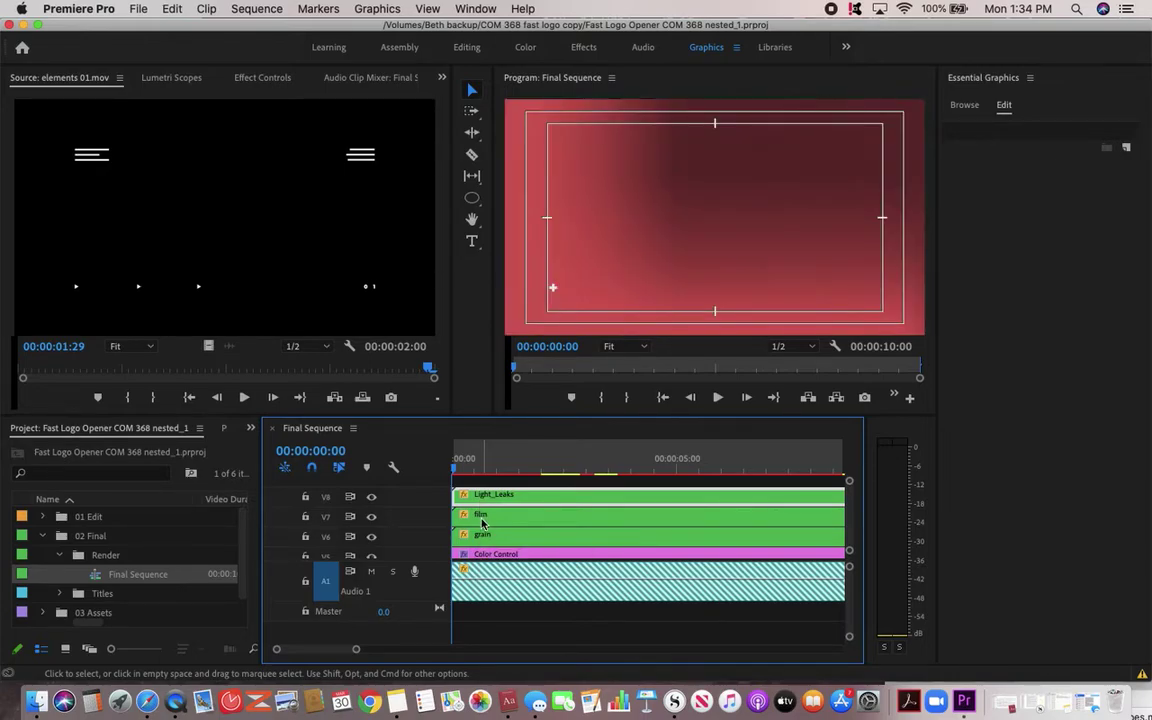
# - Open the nested film sequence from the V7 track and preview its first film.mp4 clip
pyautogui.doubleClick(482, 522)
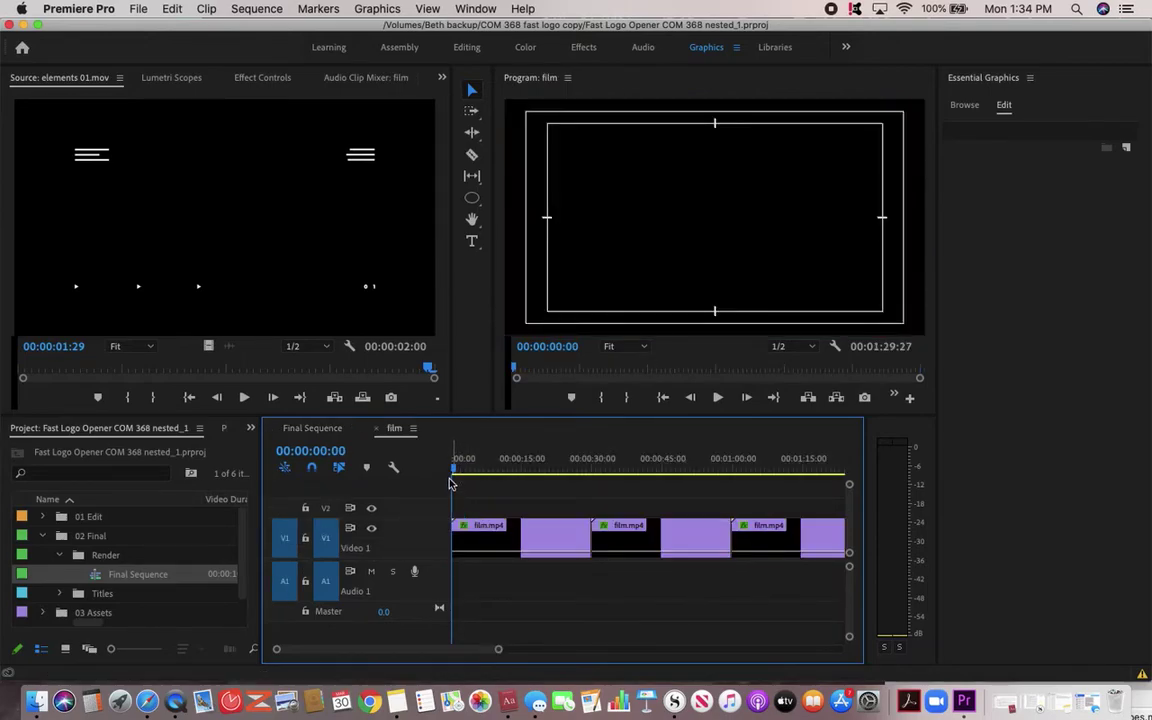
pyautogui.moveTo(455, 472); pyautogui.dragTo(494, 474)
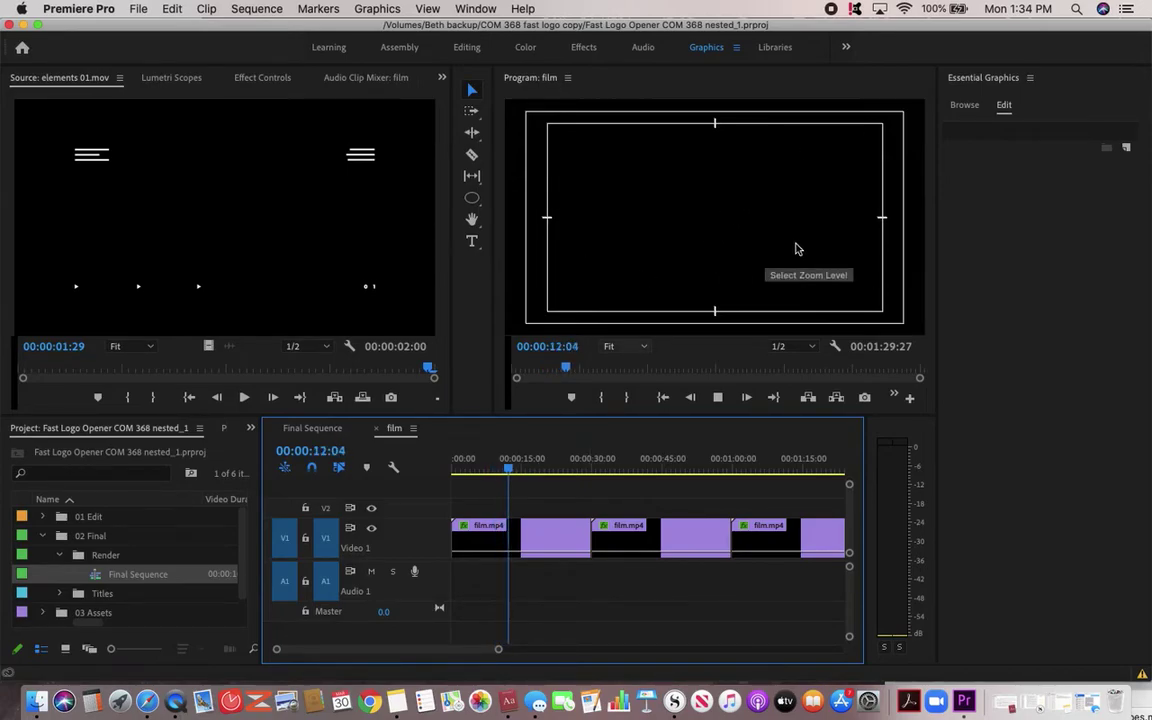
pyautogui.press('space')
# - Review the effect settings of the first film.mp4 clip, including its opacity and Invert effect
pyautogui.doubleClick(478, 533)
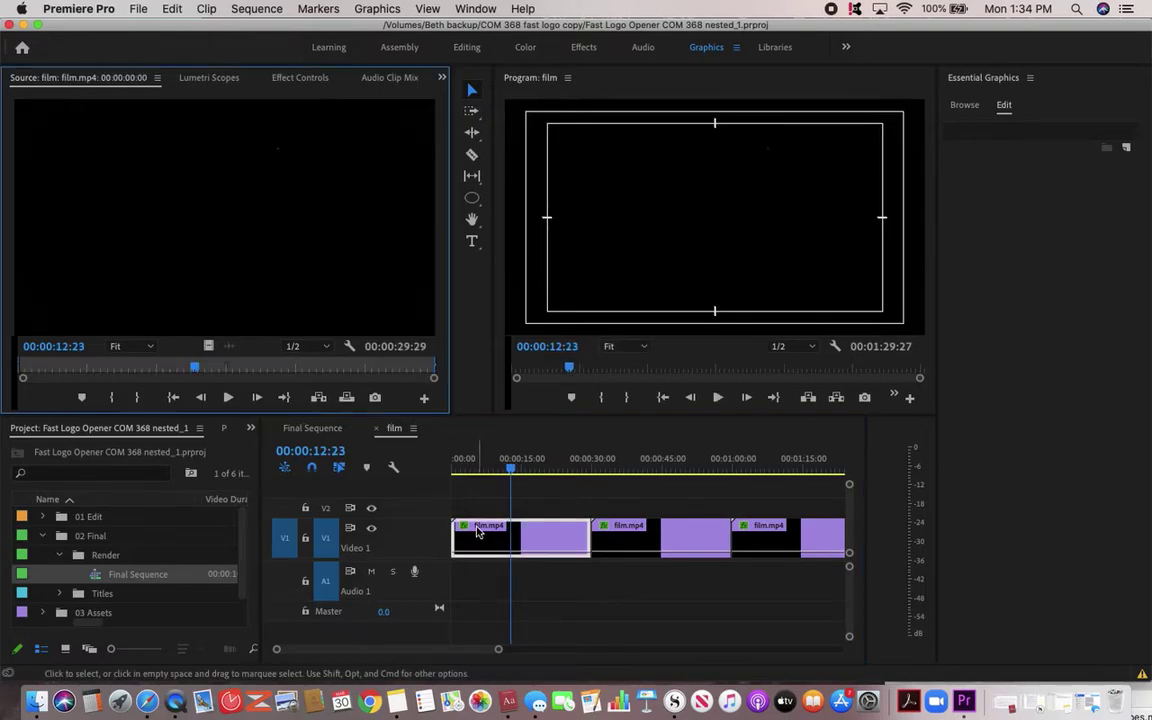
pyautogui.click(294, 84)
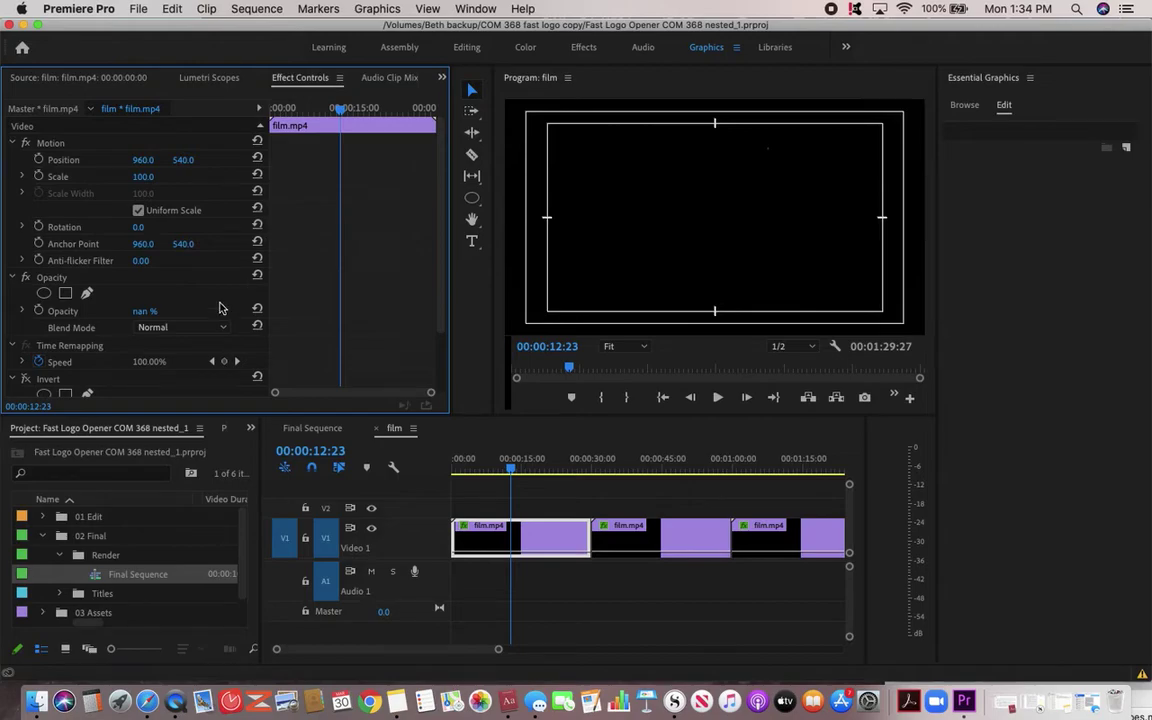
pyautogui.scroll(-3, 220, 305)
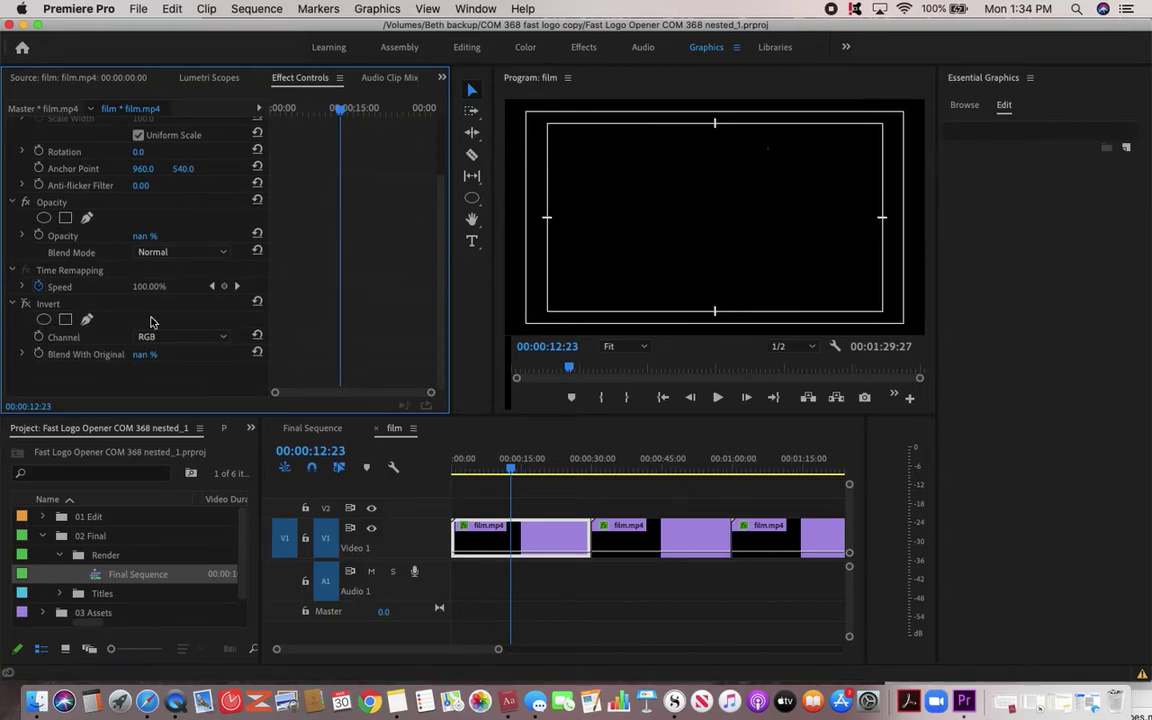
pyautogui.scroll(2, 151, 322)
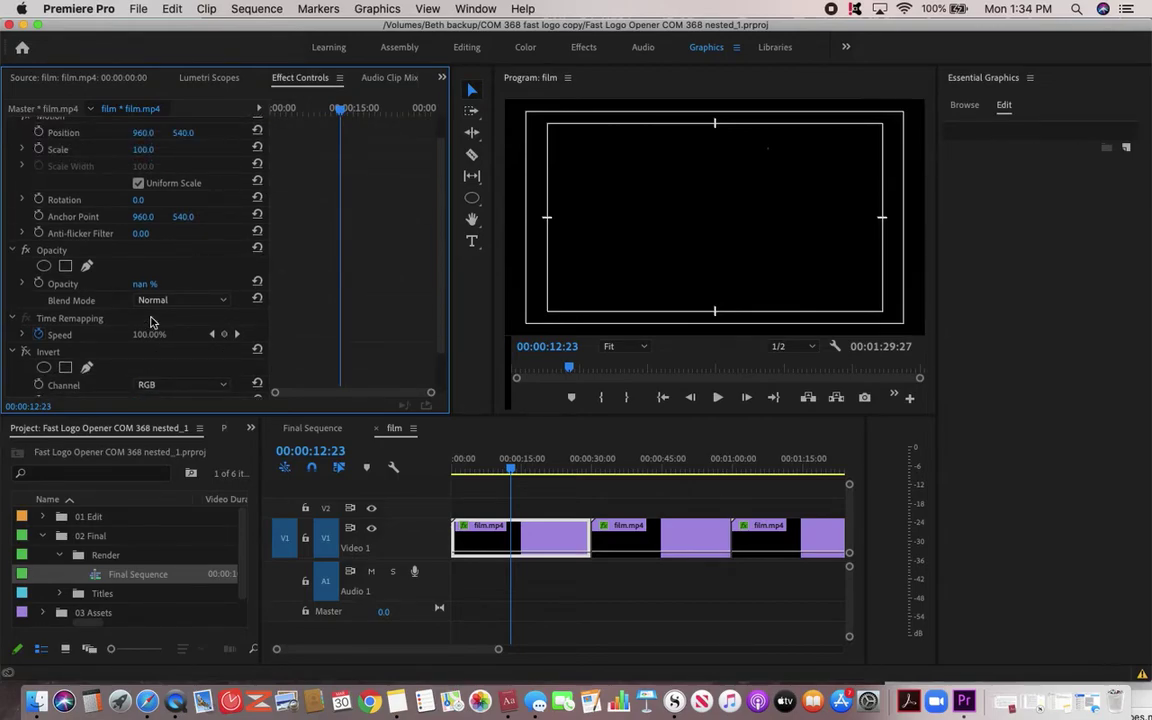
pyautogui.scroll(1, 151, 322)
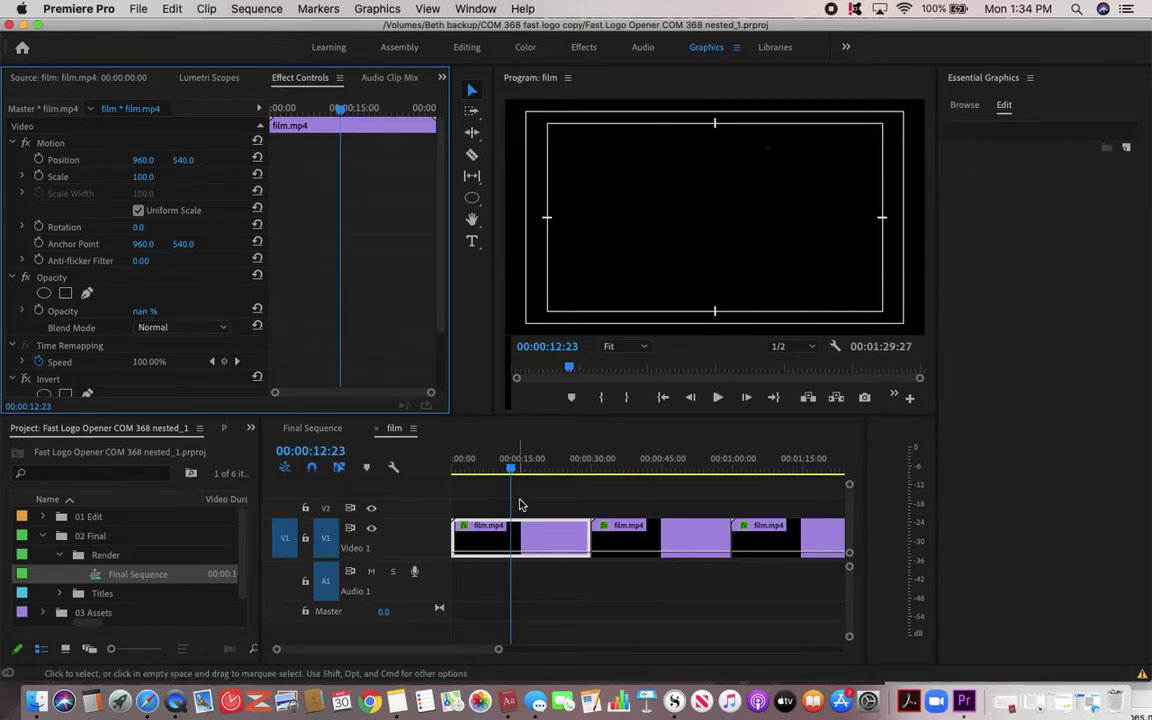
# - Return the playhead to the start of the film sequence and close that sequence
pyautogui.moveTo(510, 472); pyautogui.dragTo(463, 471)
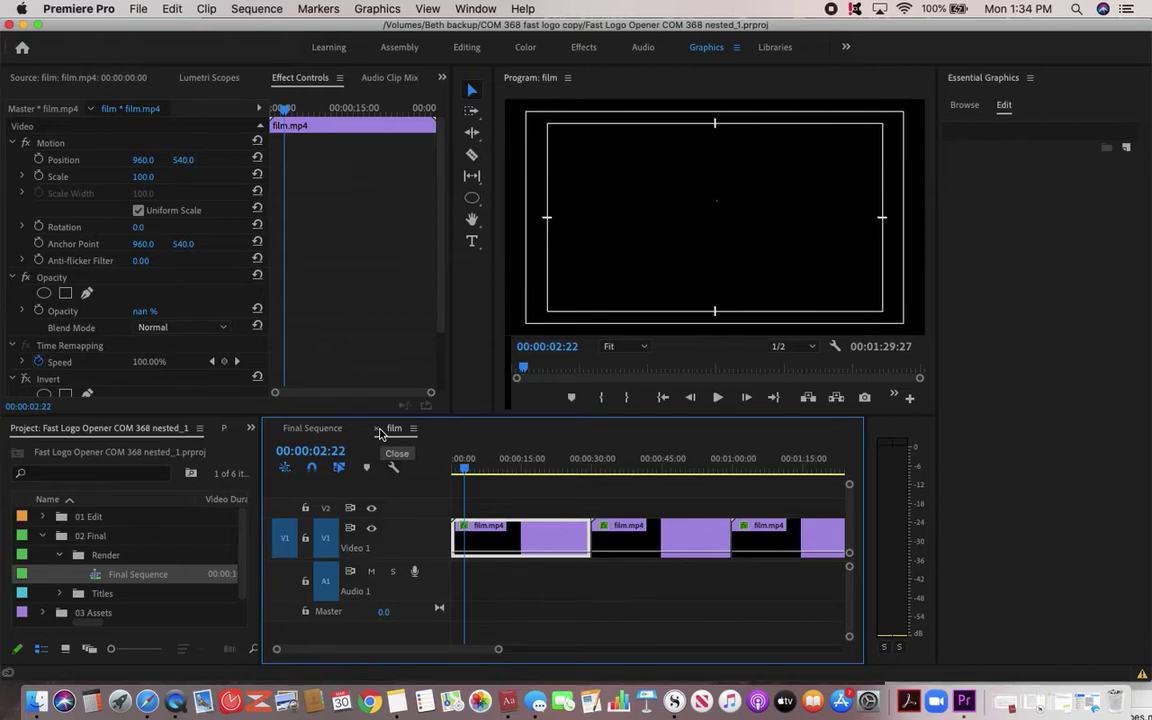
pyautogui.moveTo(463, 470); pyautogui.dragTo(445, 486)
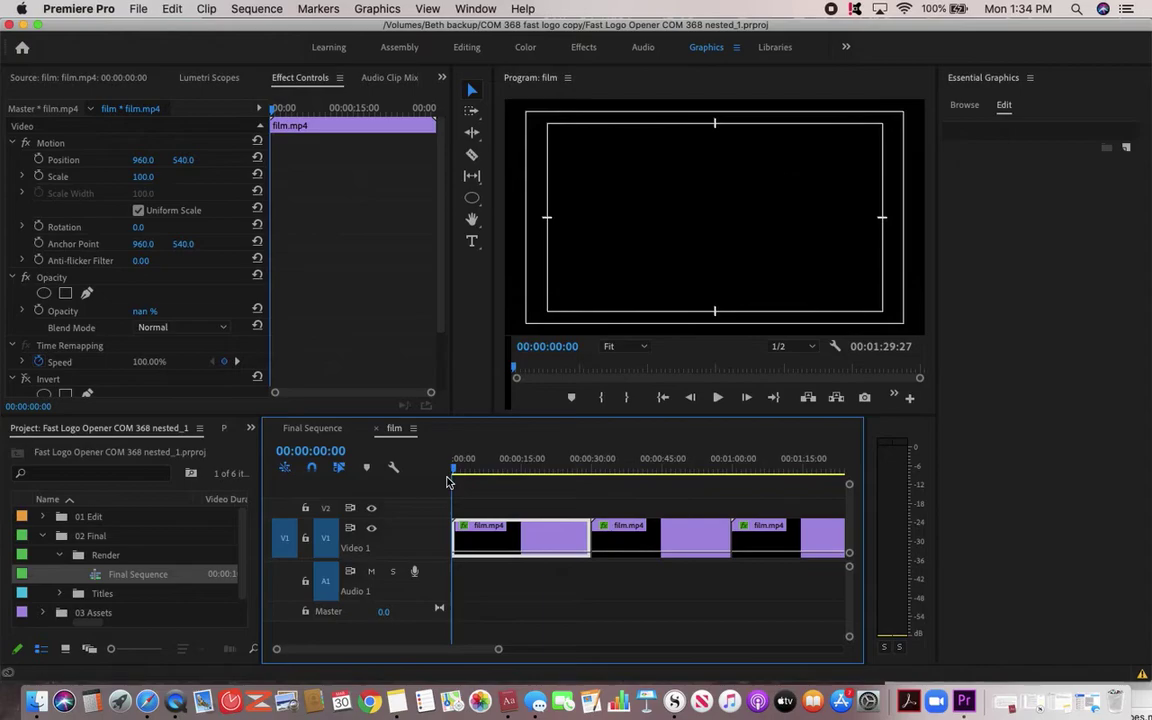
pyautogui.click(378, 429)
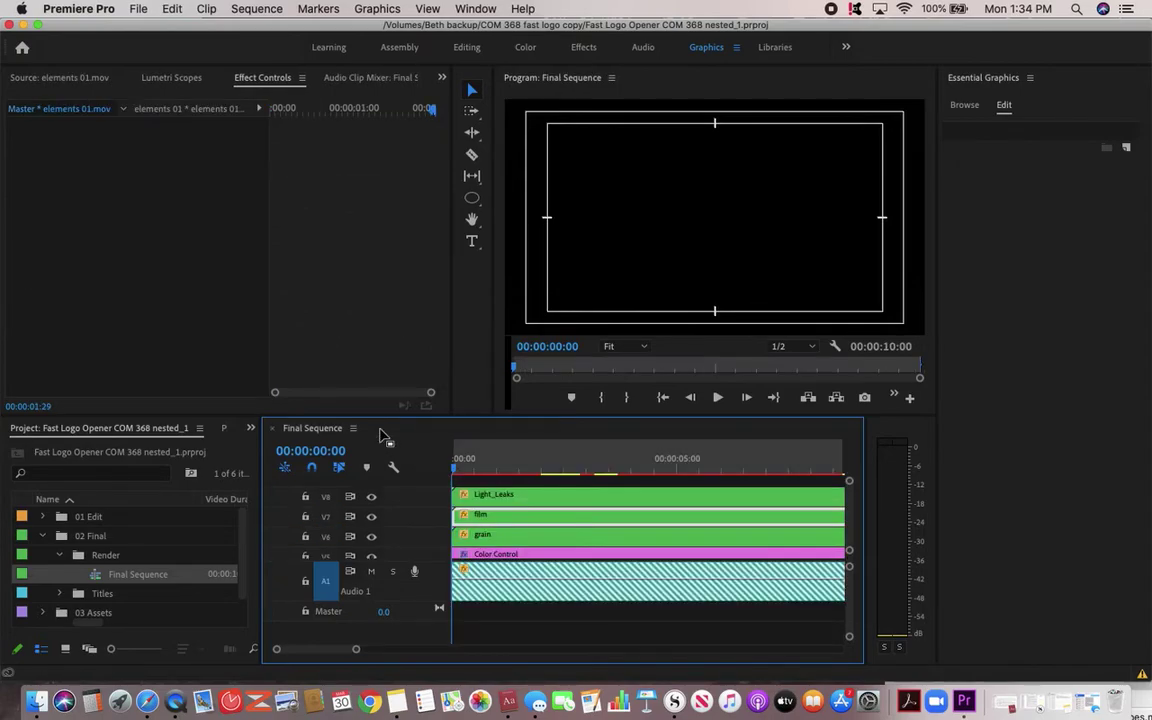
# - Open the nested grain sequence, scrub through its first clip, review that clip's effect settings and close the sequence
pyautogui.doubleClick(497, 537)
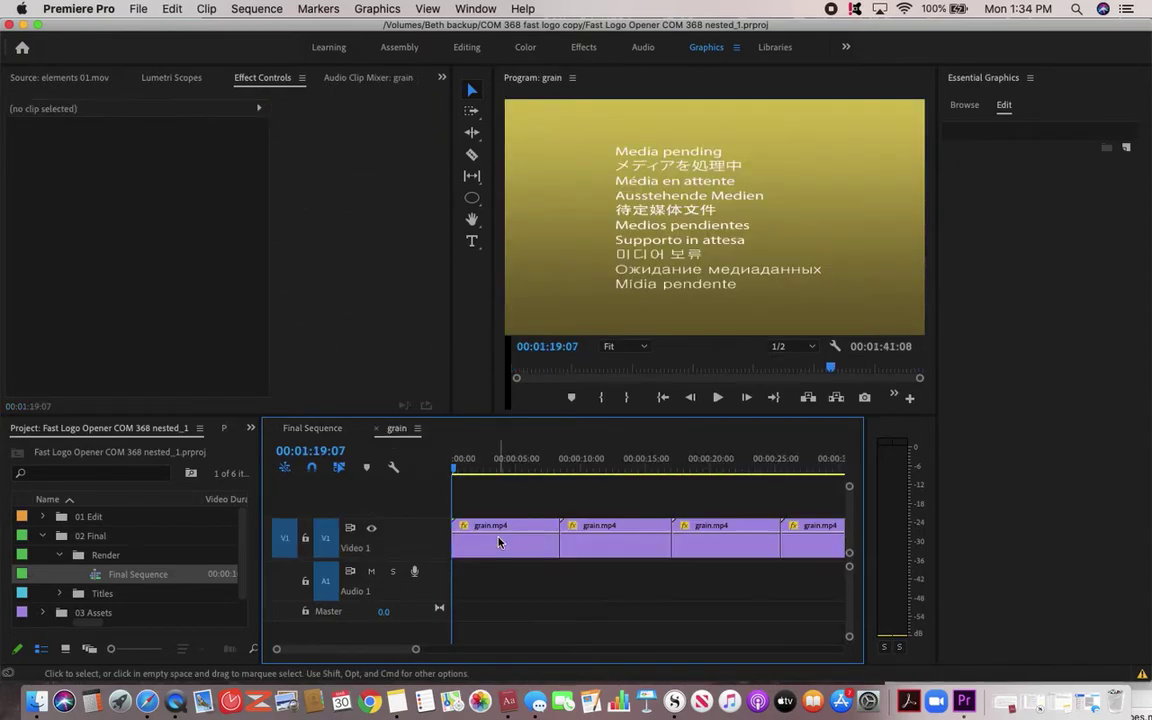
pyautogui.click(455, 470)
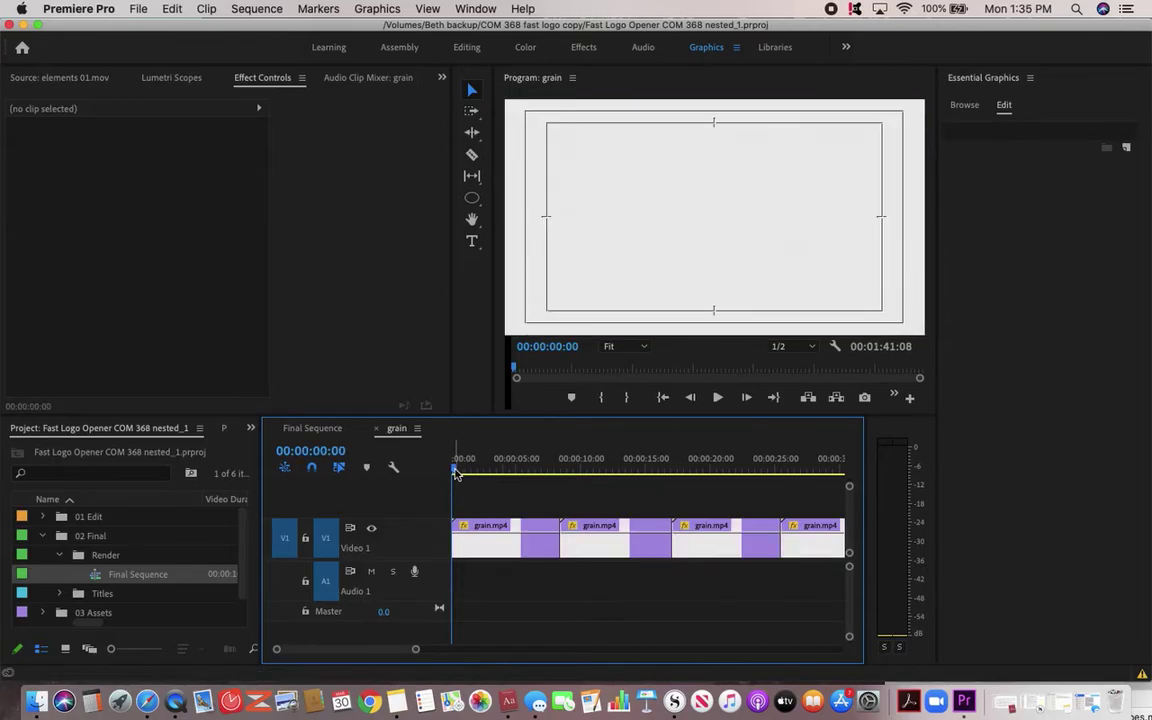
pyautogui.moveTo(457, 470); pyautogui.dragTo(519, 484)
pyautogui.click(528, 527)
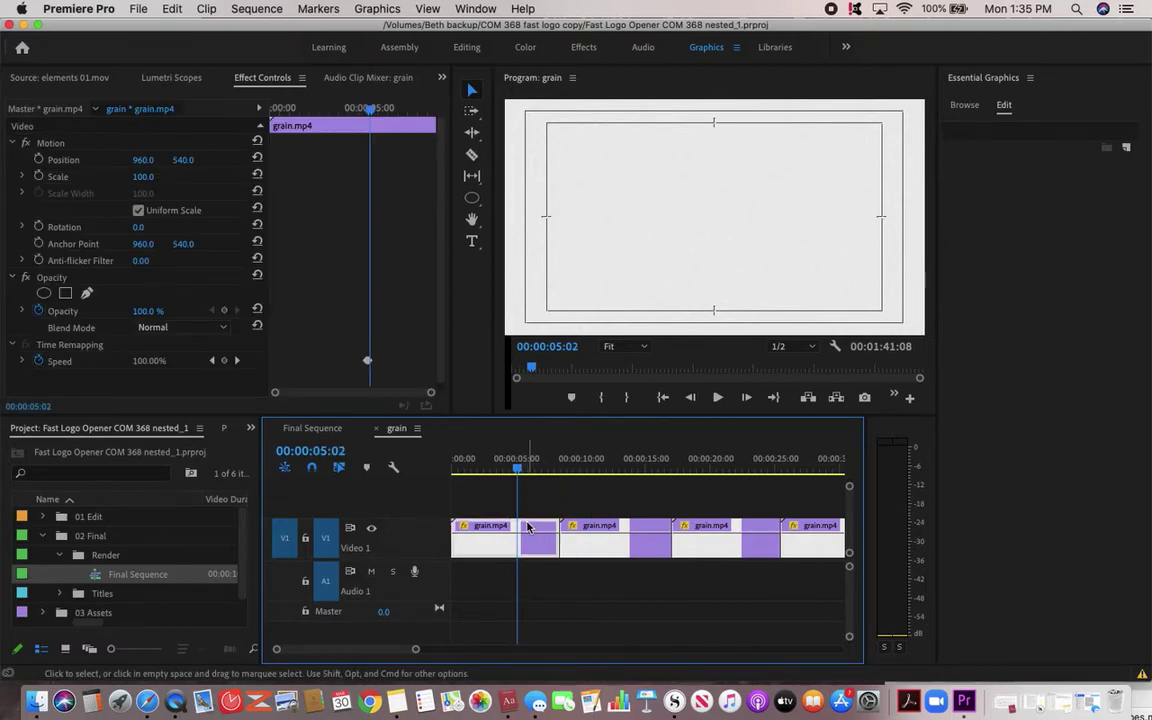
pyautogui.moveTo(439, 297); pyautogui.dragTo(439, 310)
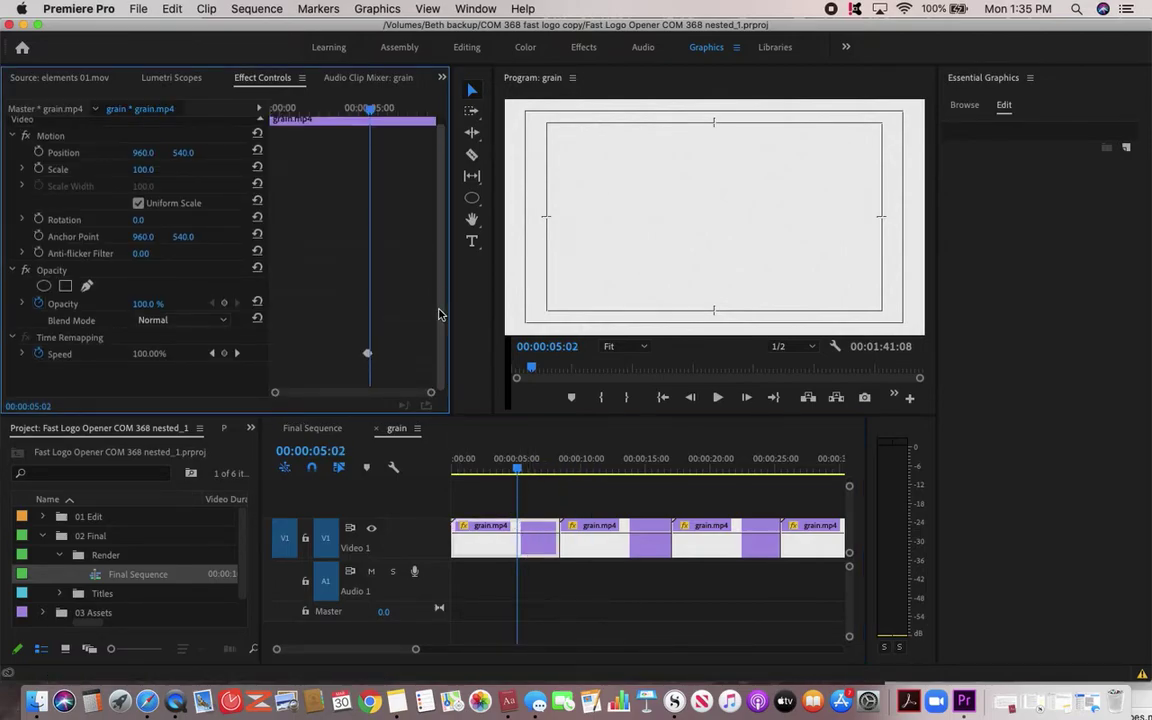
pyautogui.click(376, 428)
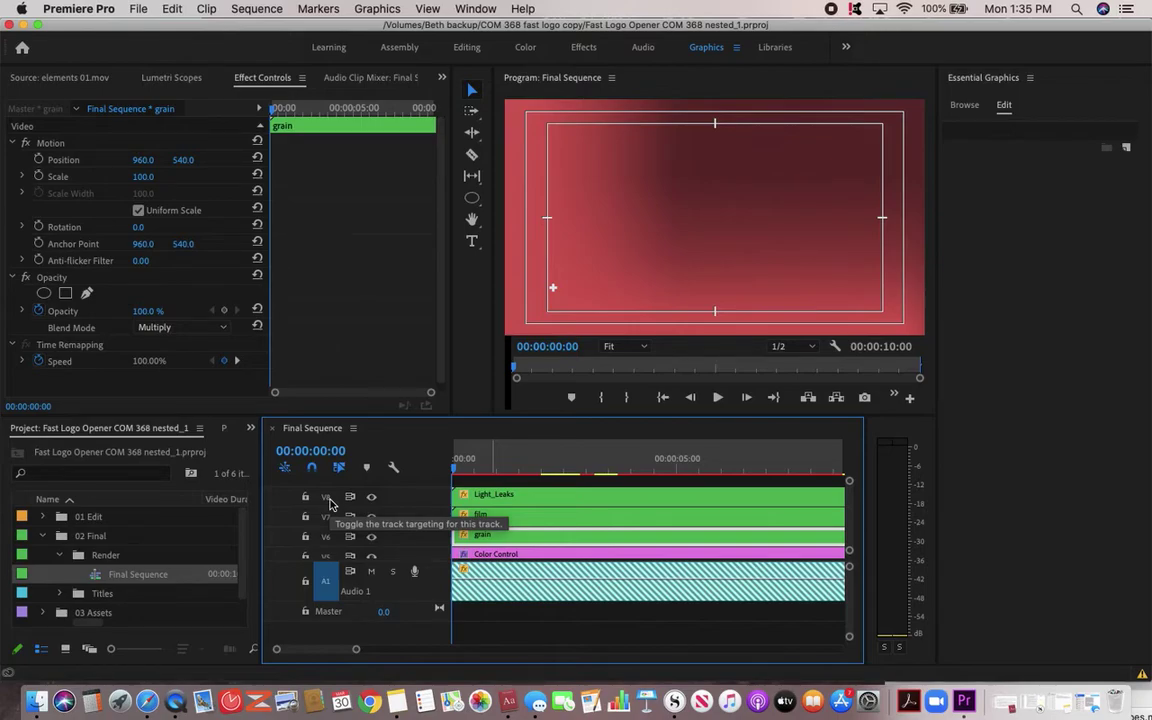
# - Examine the effects applied to the Color Control and Sharpen layers in the Final Sequence, leaving their colors unchanged
pyautogui.scroll(-2, 468, 515)
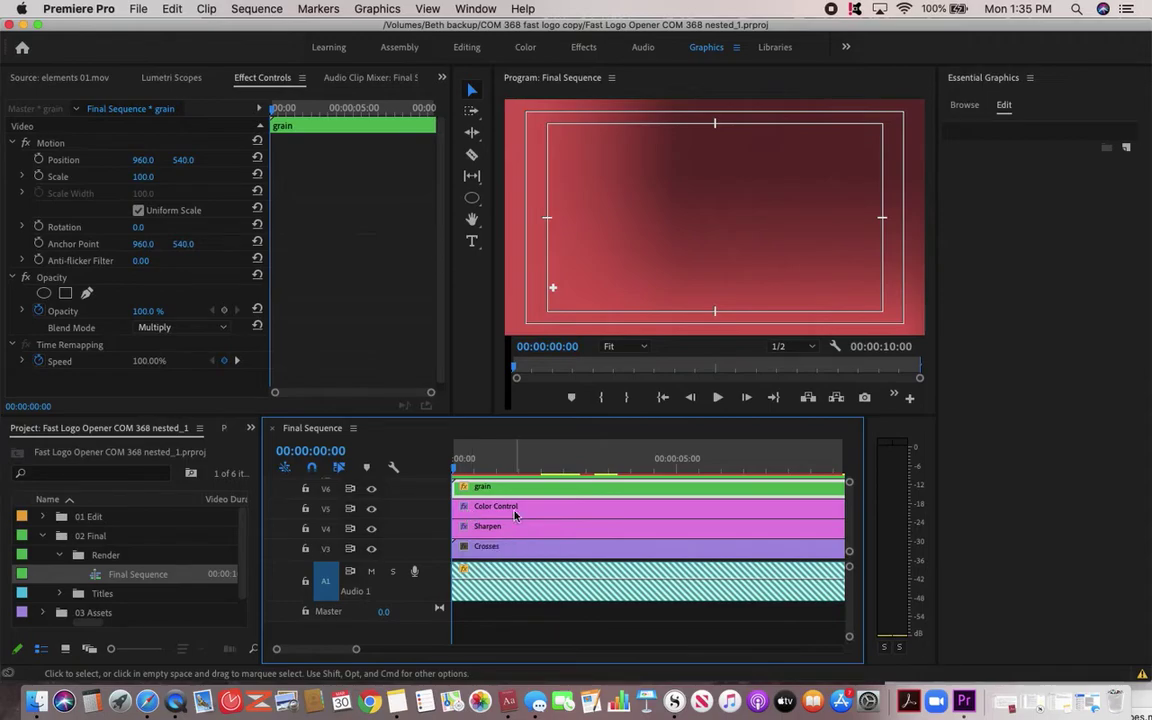
pyautogui.doubleClick(515, 515)
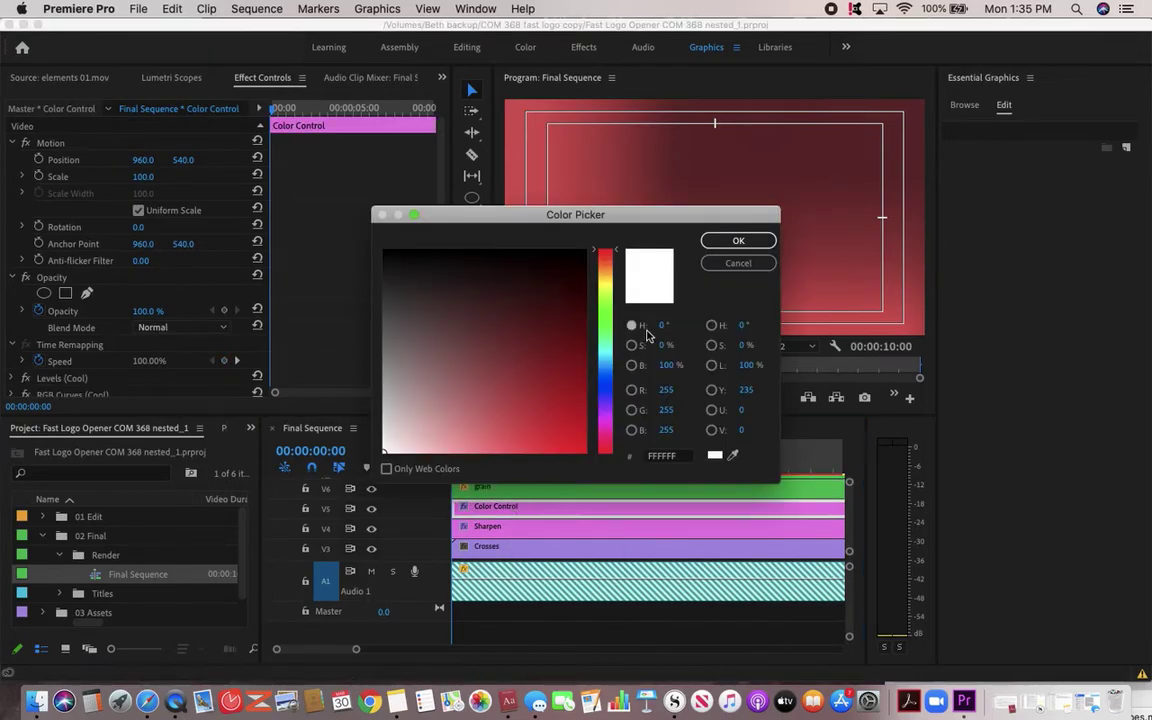
pyautogui.click(716, 262)
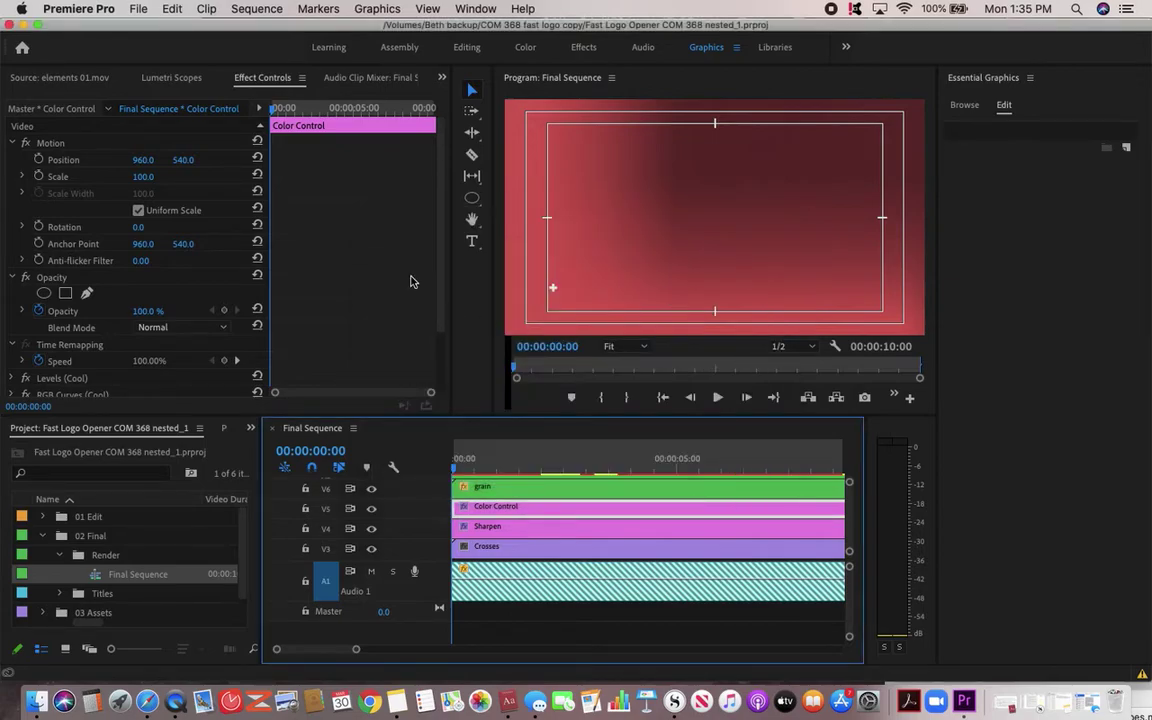
pyautogui.moveTo(443, 256); pyautogui.dragTo(443, 330)
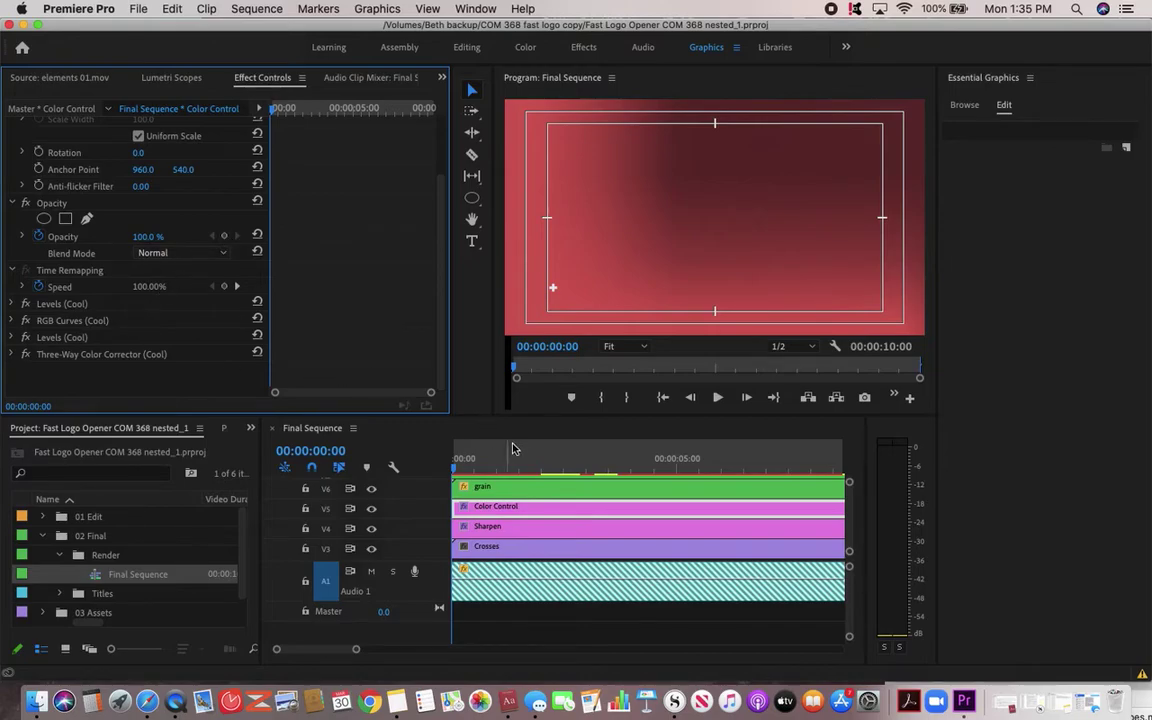
pyautogui.click(486, 533)
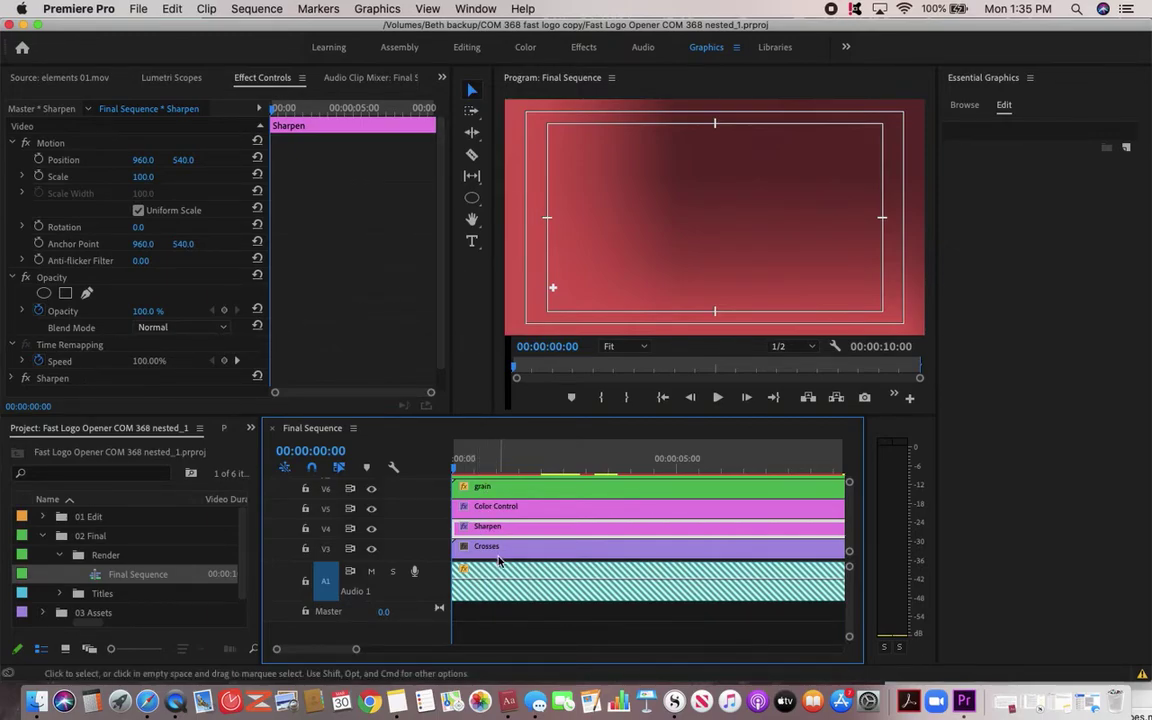
# - Open the nested Crosses sequence and scrub through its opening clips to about 00:00:04:16
pyautogui.scroll(-3, 519, 512)
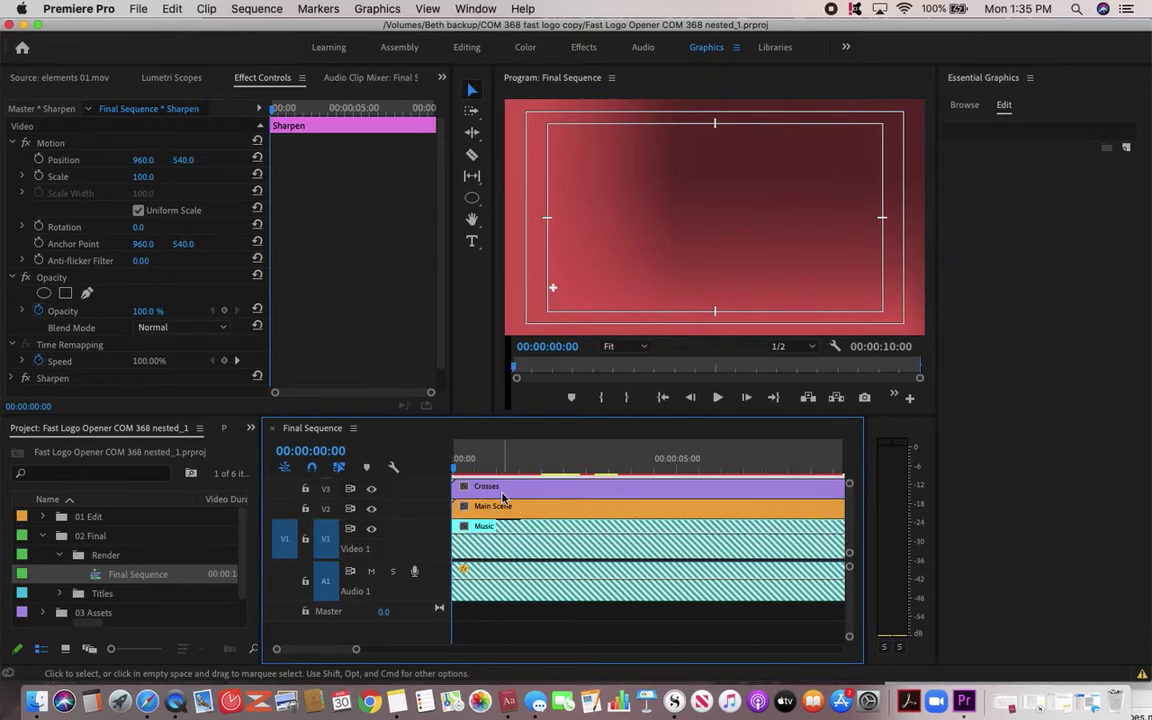
pyautogui.doubleClick(501, 490)
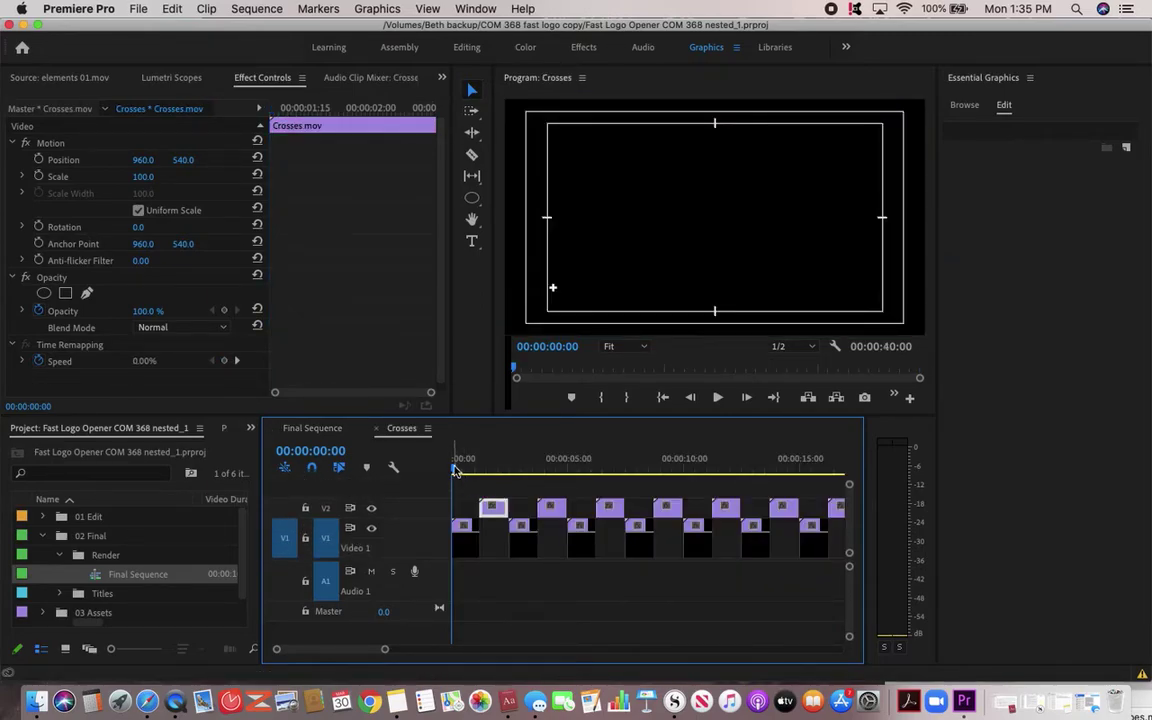
pyautogui.moveTo(455, 471); pyautogui.dragTo(461, 475)
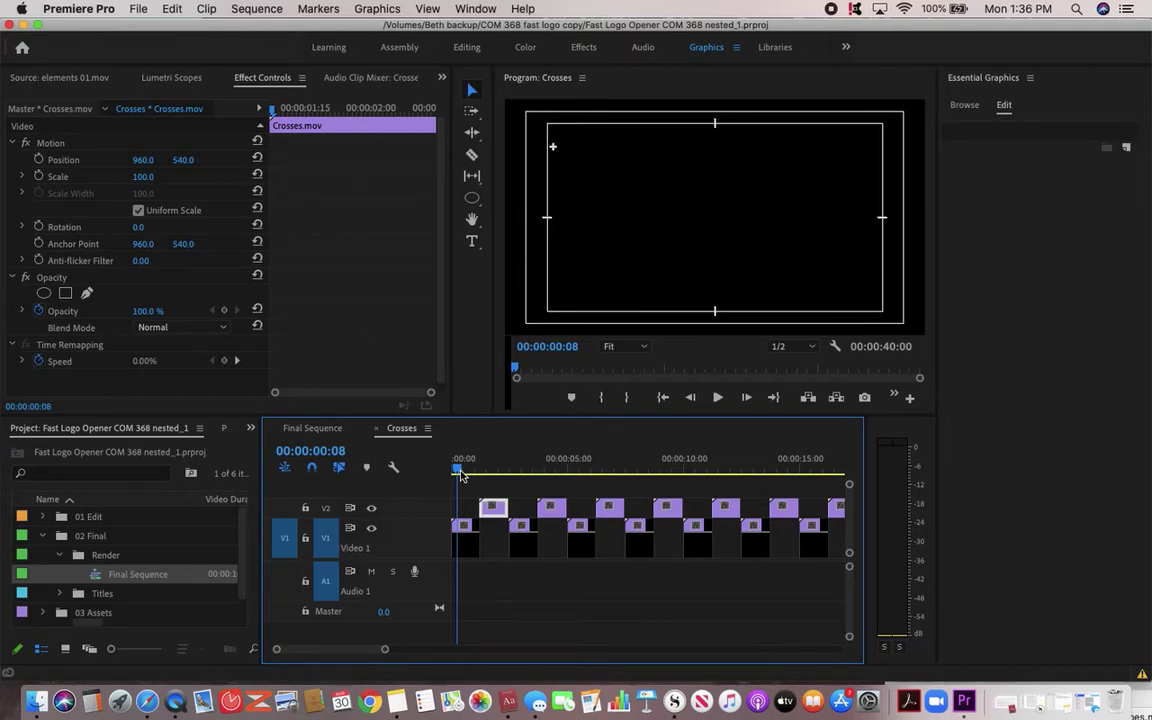
pyautogui.moveTo(458, 472); pyautogui.dragTo(557, 495)
# - Load the first upper-track Crosses.mov clip for source viewing and play it from its beginning
pyautogui.doubleClick(492, 515)
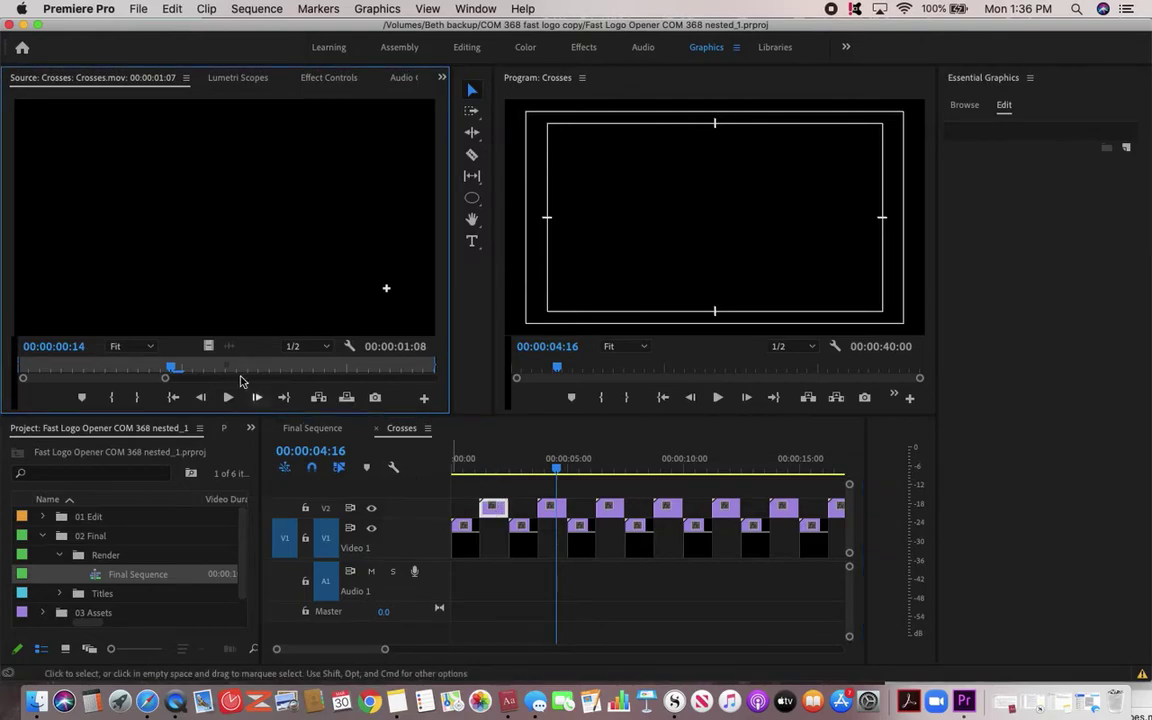
pyautogui.moveTo(172, 366); pyautogui.dragTo(20, 366)
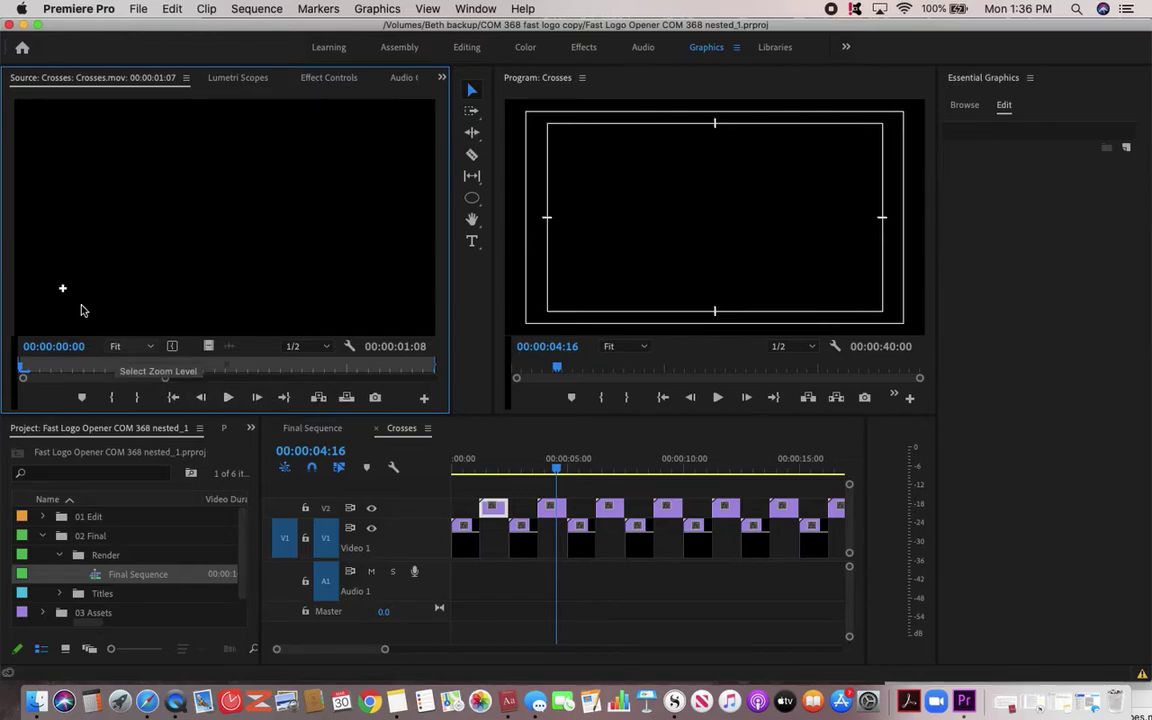
pyautogui.click(227, 398)
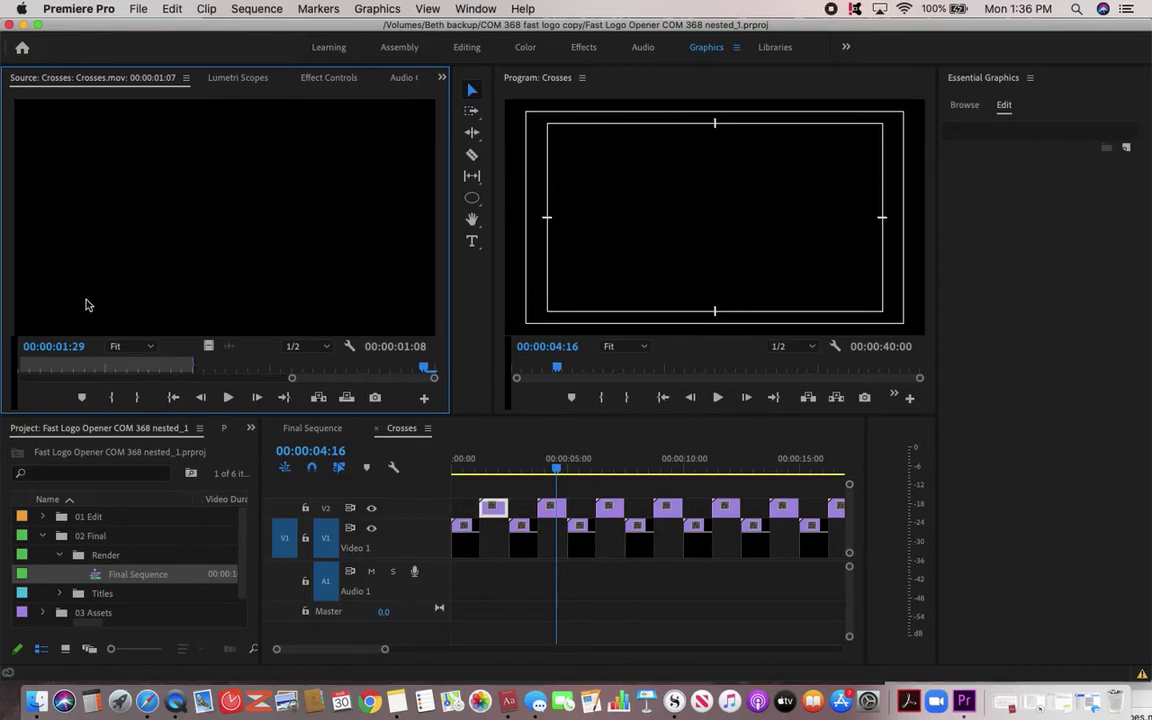
# - Scrub the Crosses sequence from near its start to about 00:00:13:11 and close the sequence
pyautogui.click(458, 470)
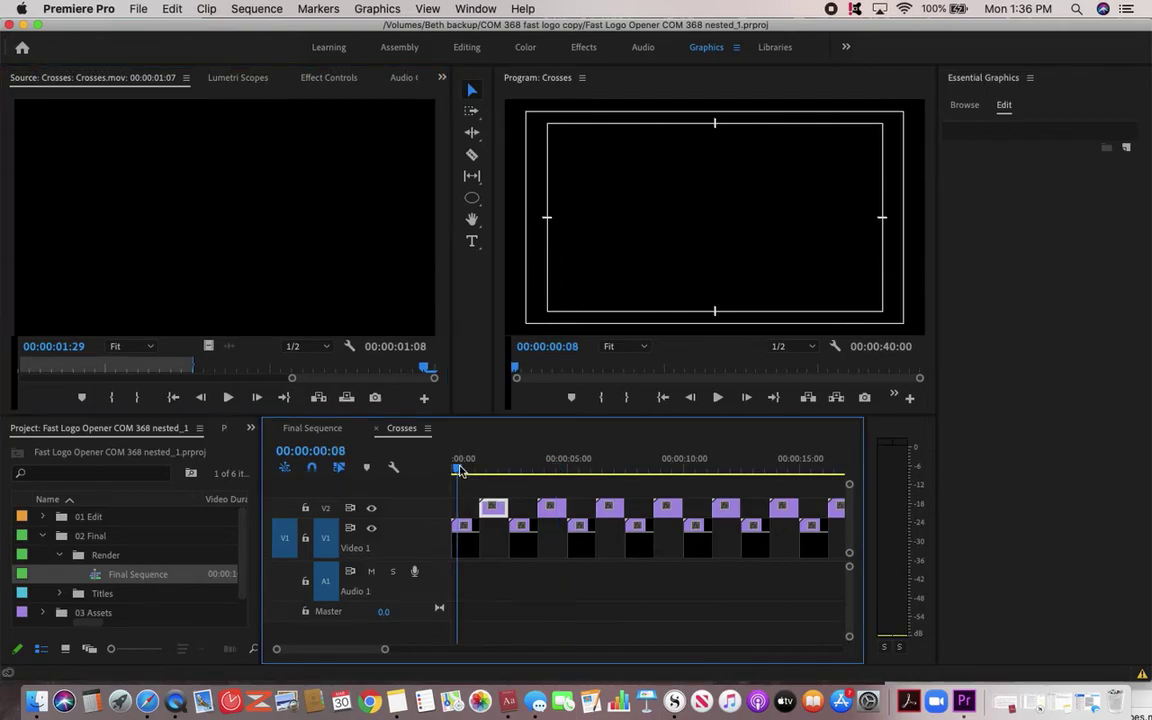
pyautogui.moveTo(453, 474); pyautogui.dragTo(764, 510)
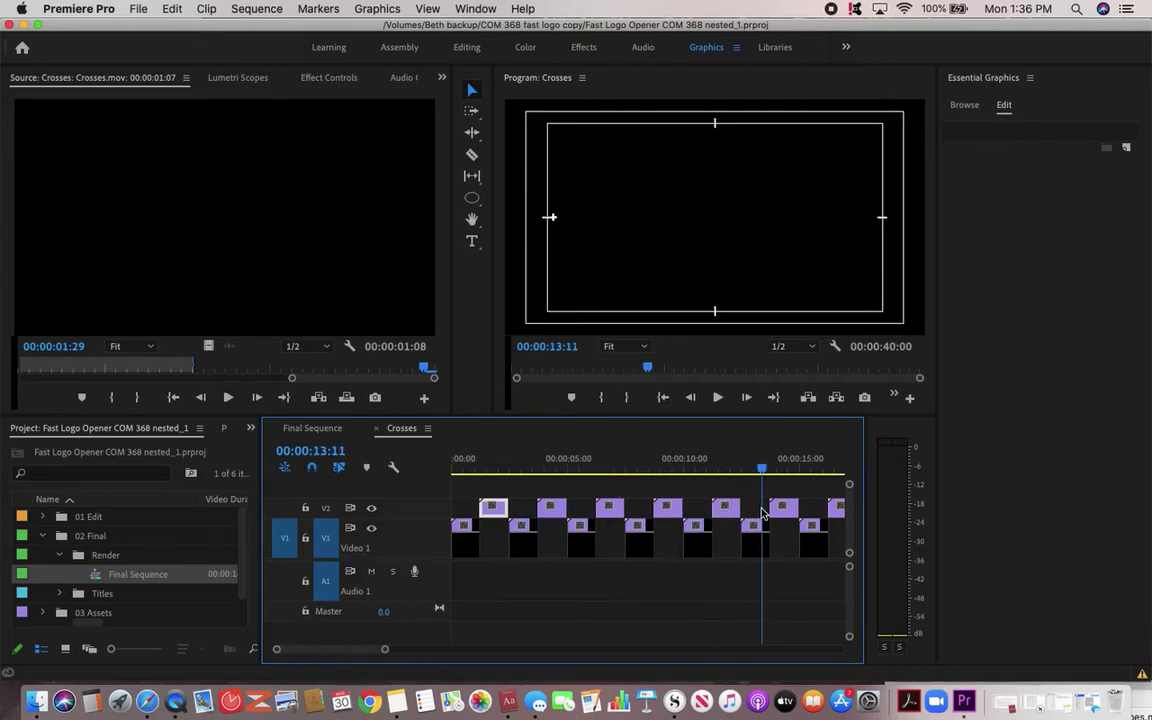
pyautogui.click(377, 428)
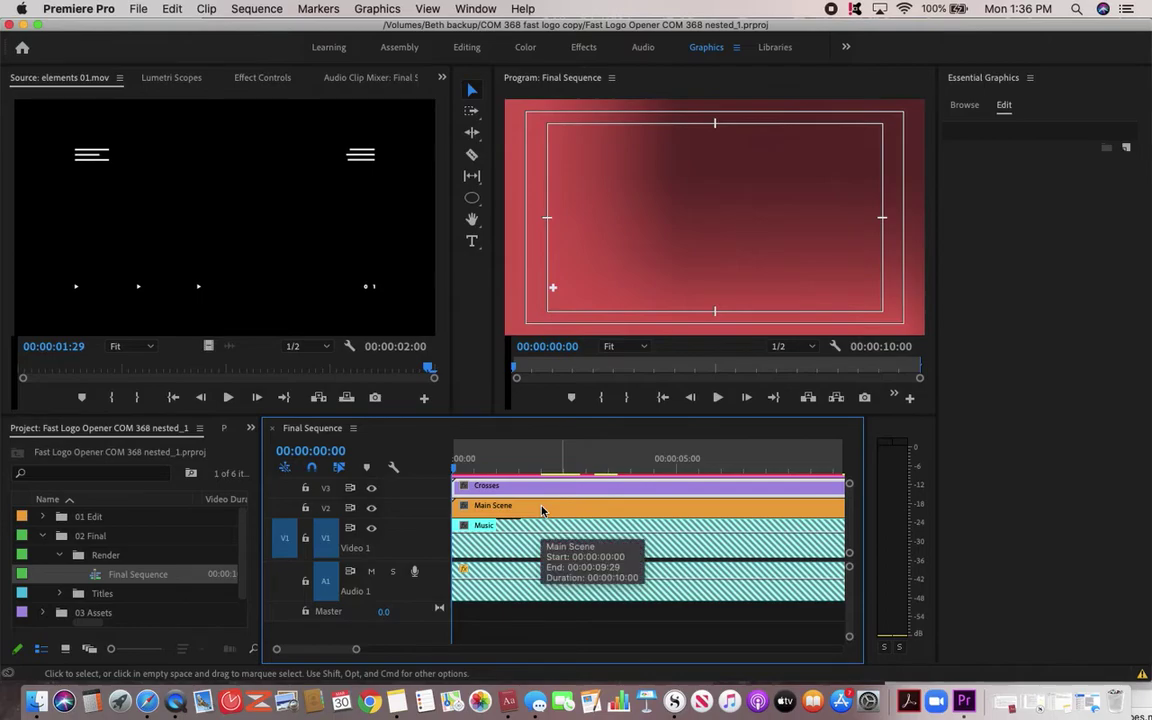
# - Look briefly at the nested Main Scene sequence, close it, and review the layer stack of the Final Sequence
pyautogui.doubleClick(541, 506)
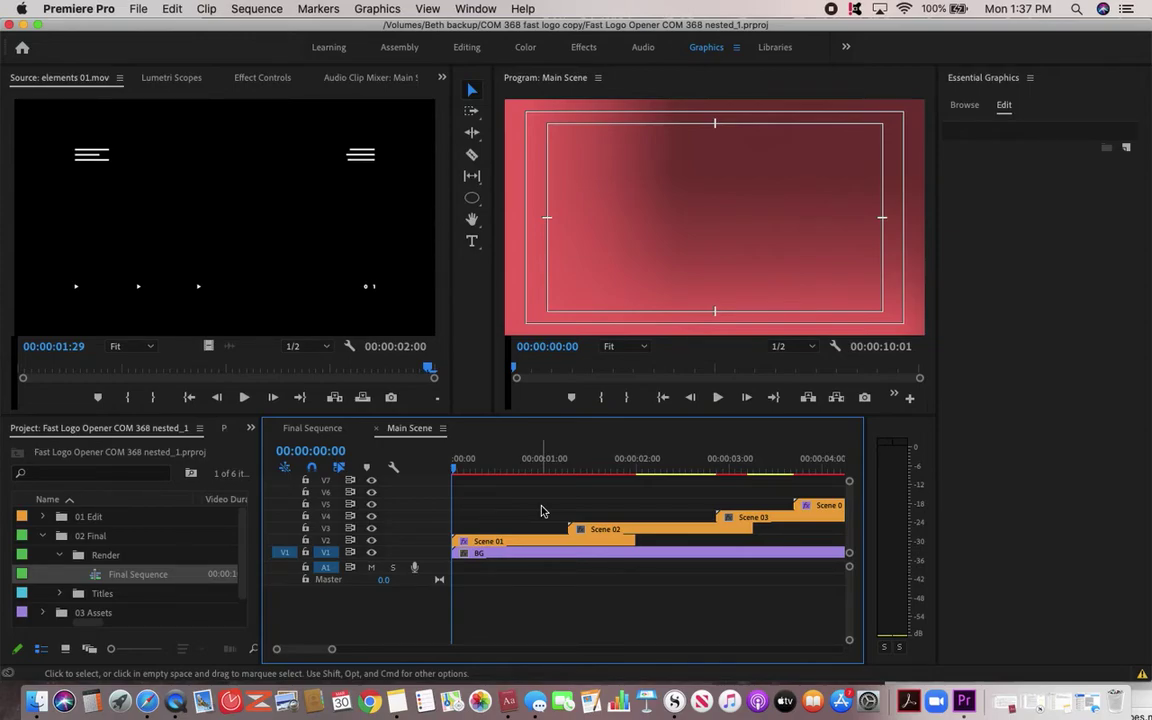
pyautogui.click(377, 429)
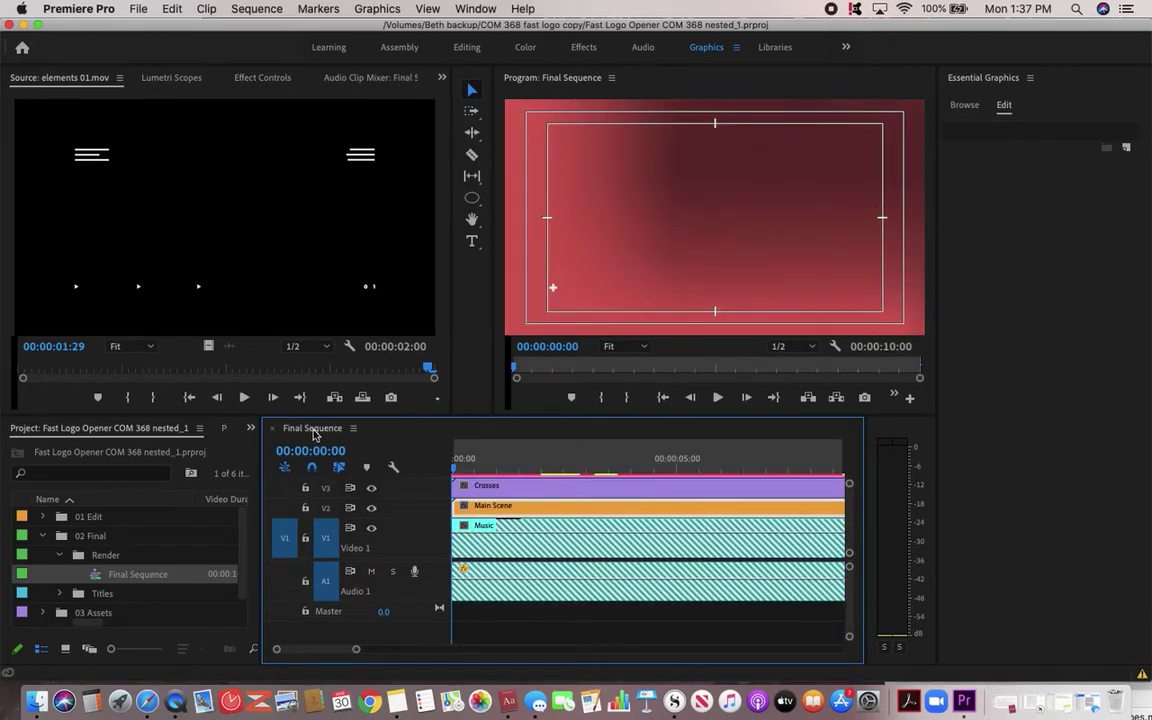
pyautogui.scroll(5, 514, 501)
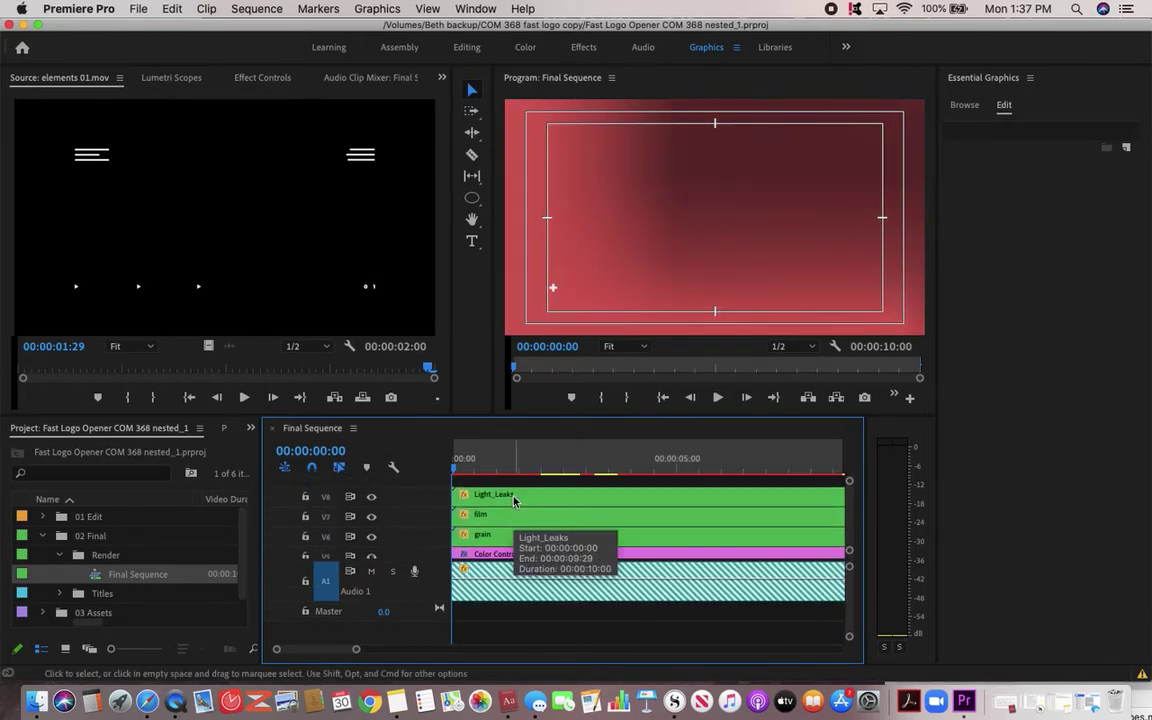
pyautogui.scroll(-5, 514, 501)
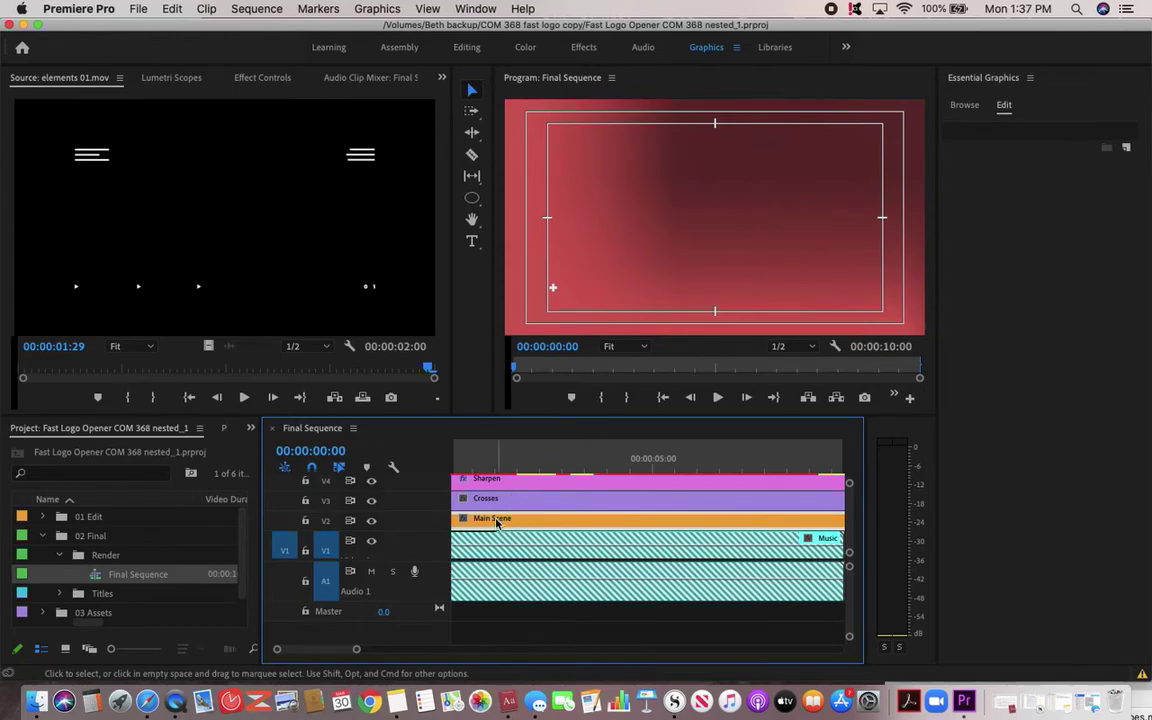
# - Reopen Main Scene, examine the layers inside its nested Scene 01 and Scene 02 sequences, and close both scenes
pyautogui.doubleClick(496, 520)
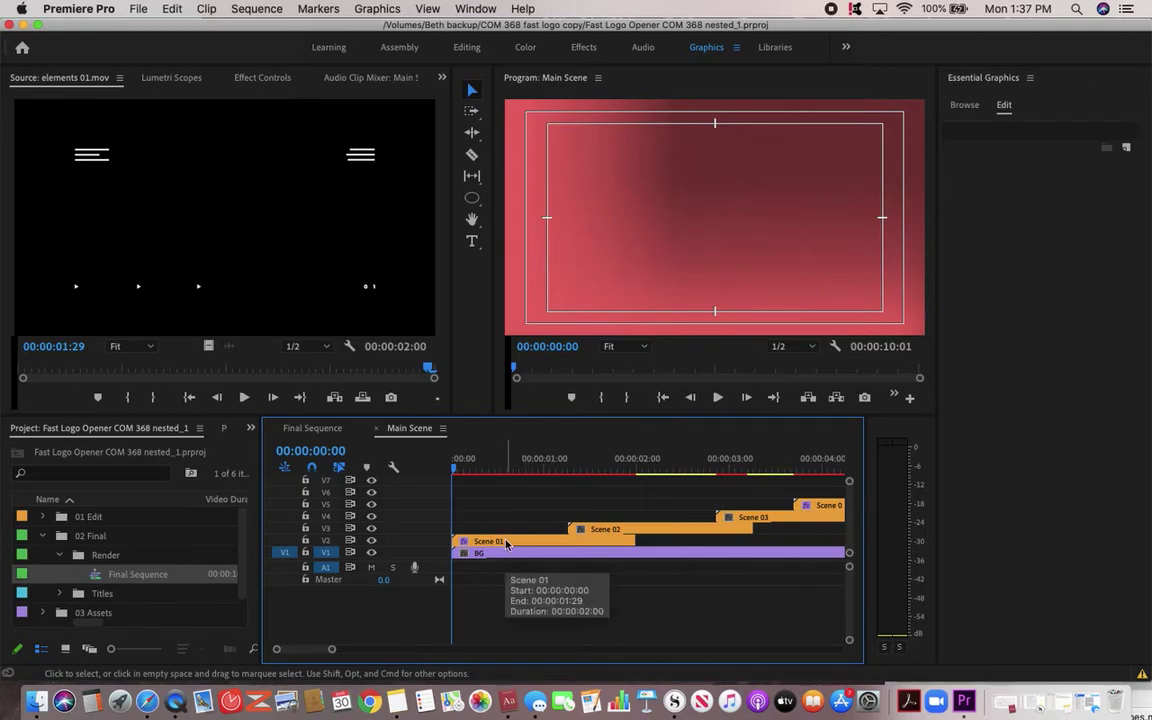
pyautogui.doubleClick(506, 543)
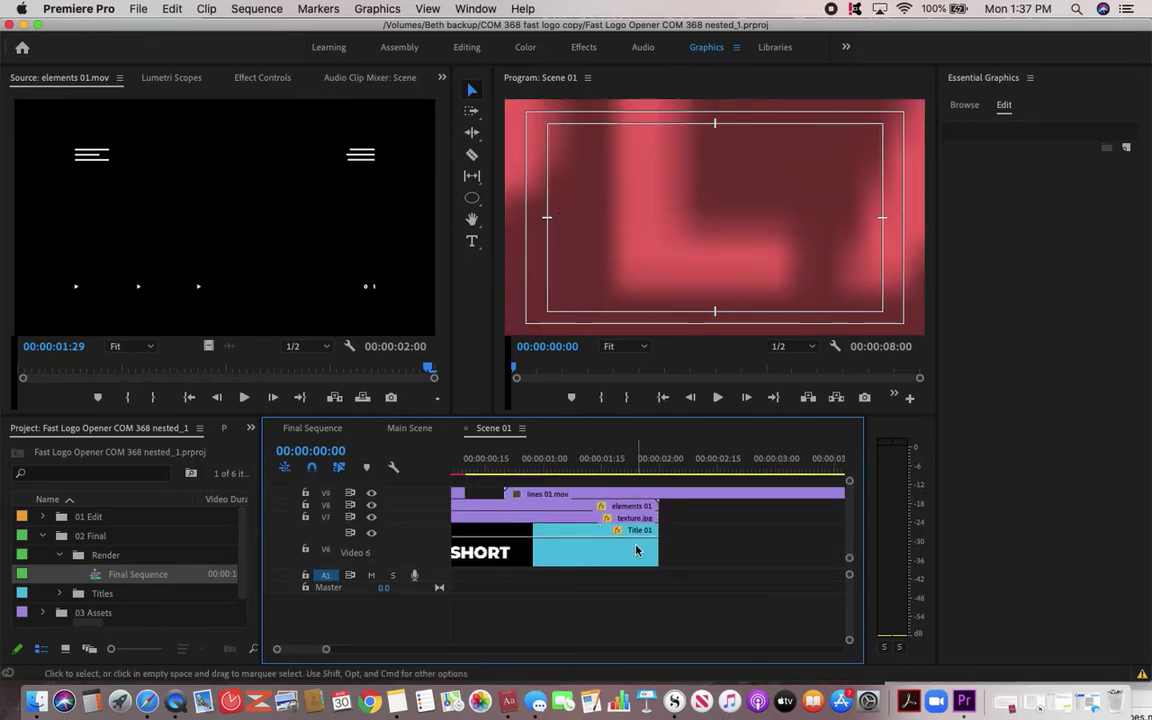
pyautogui.scroll(-3, 636, 550)
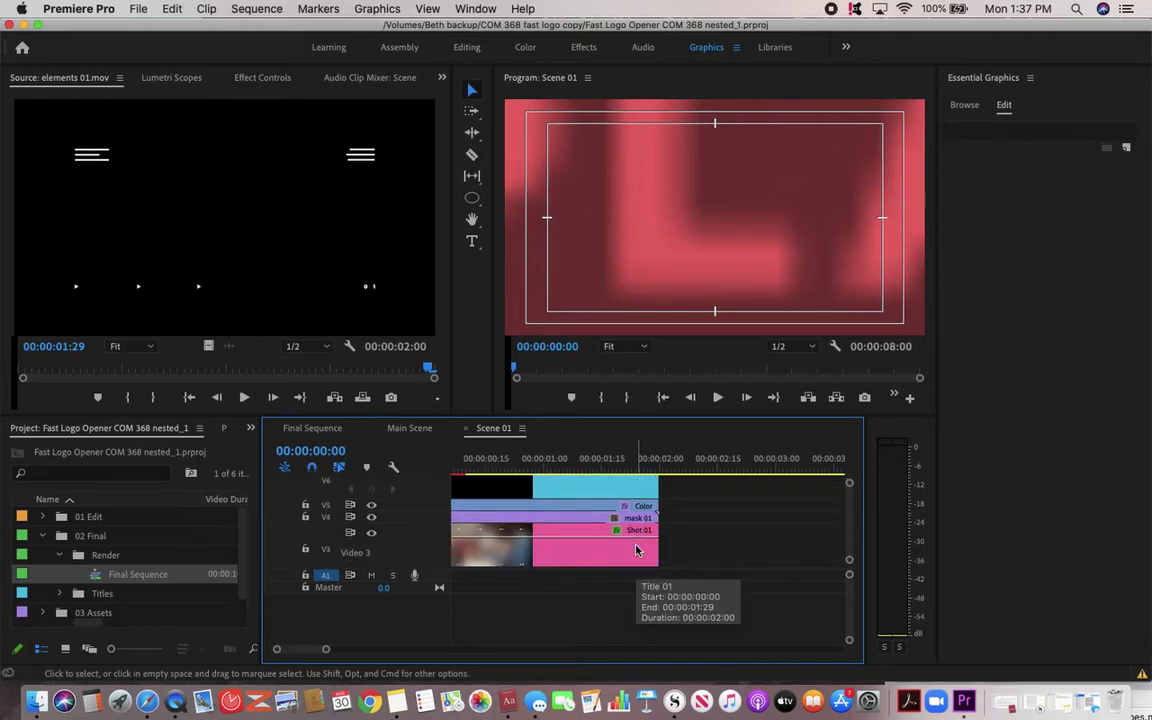
pyautogui.scroll(-3, 636, 550)
pyautogui.scroll(3, 580, 530)
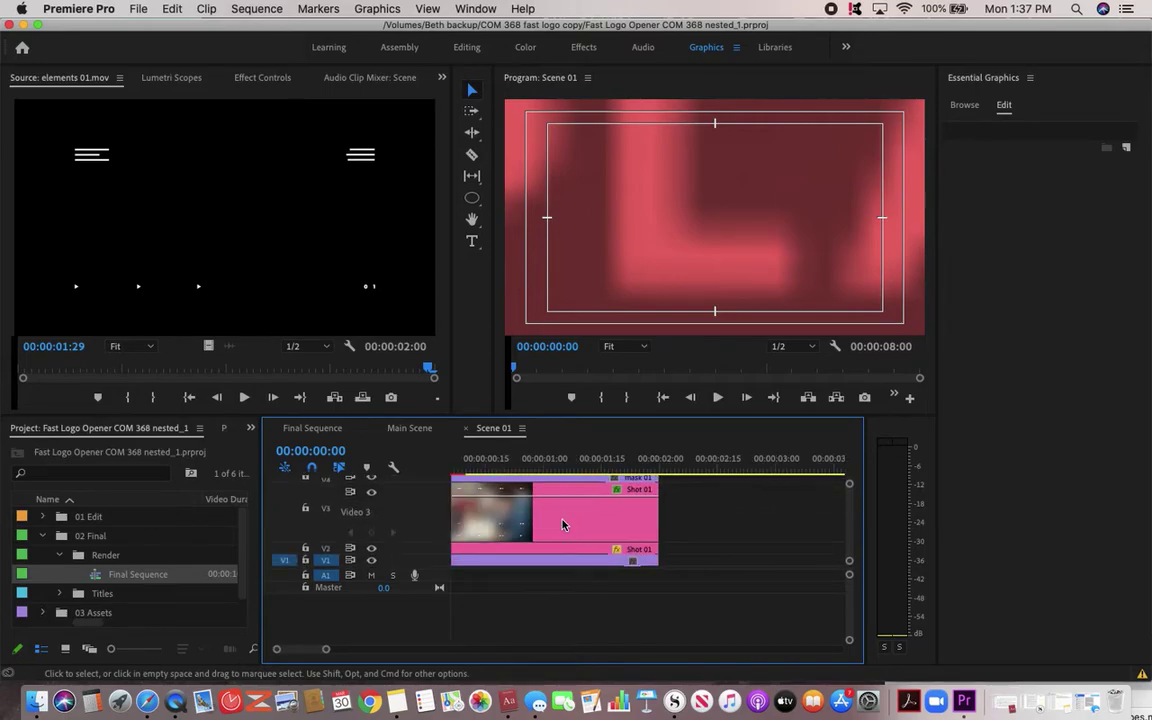
pyautogui.scroll(3, 562, 524)
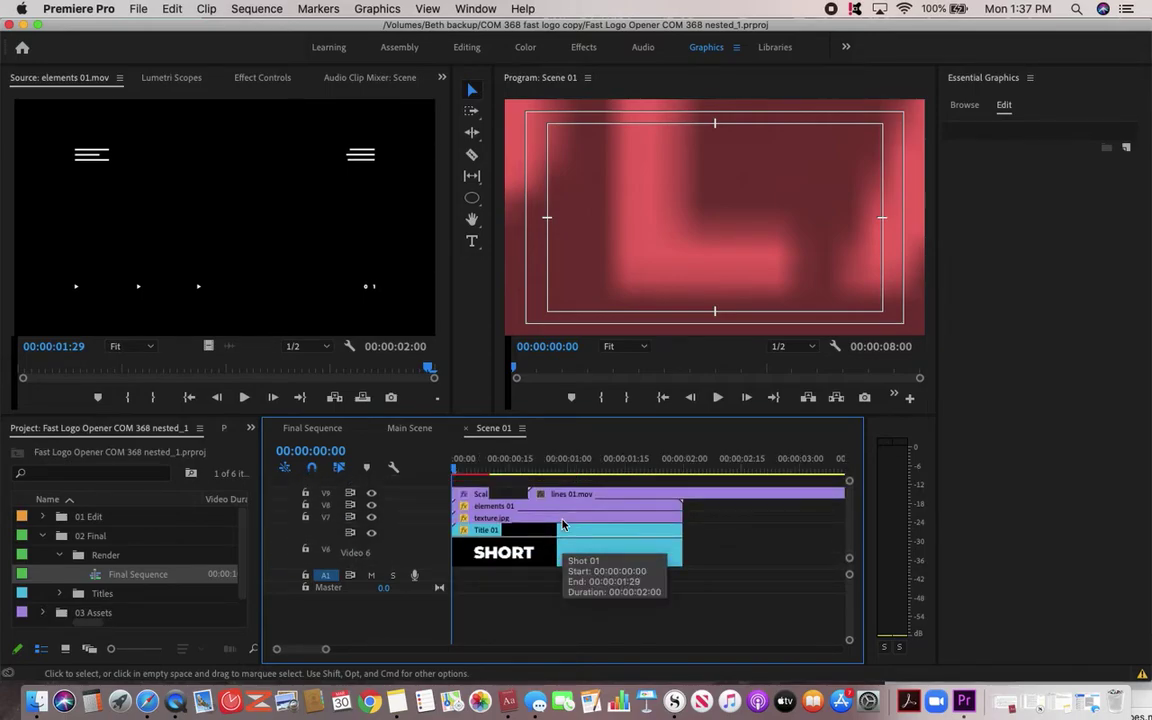
pyautogui.click(465, 428)
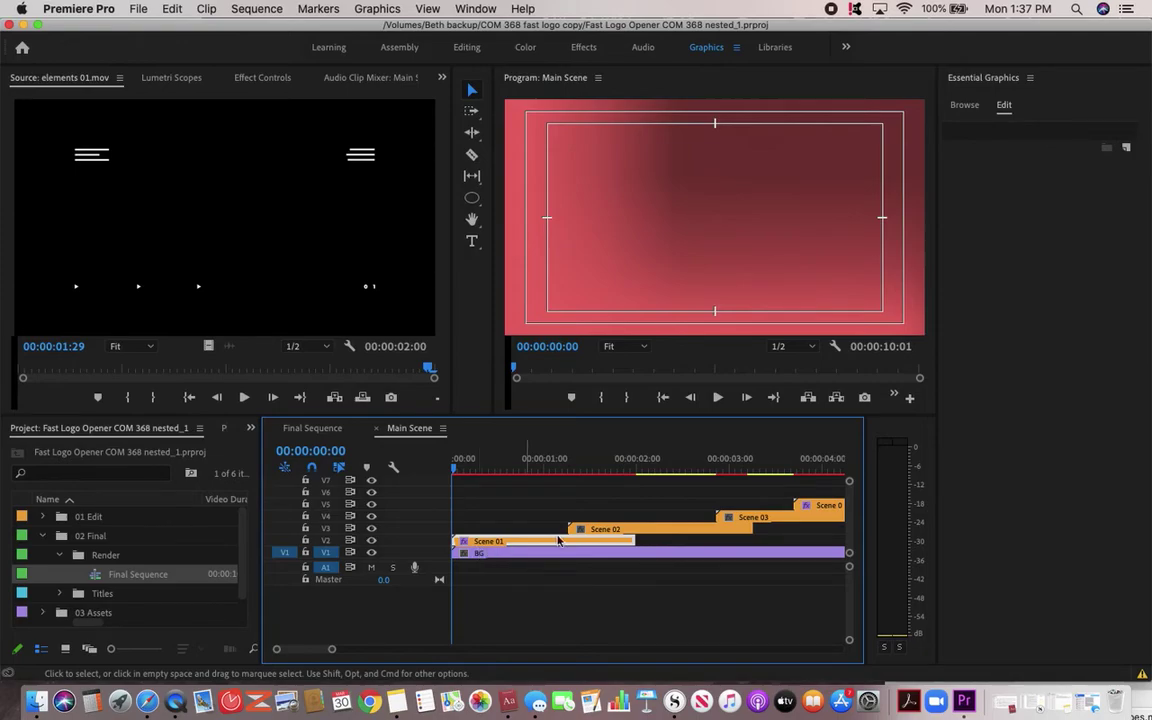
pyautogui.doubleClick(604, 530)
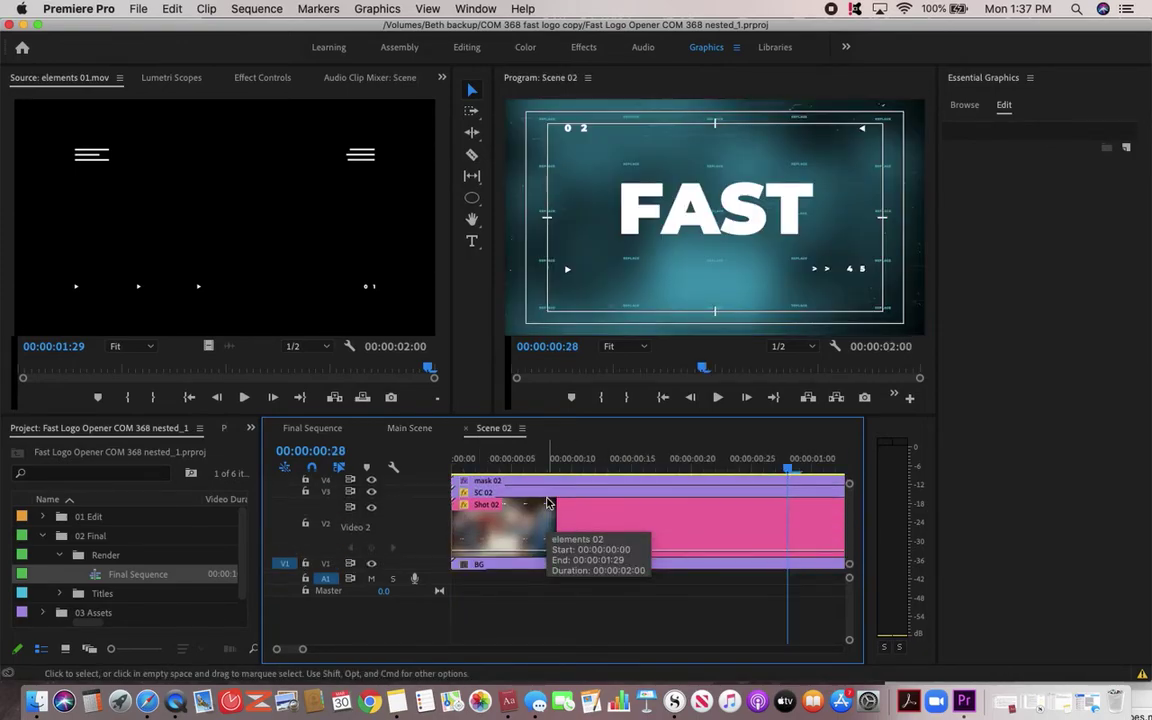
pyautogui.click(467, 431)
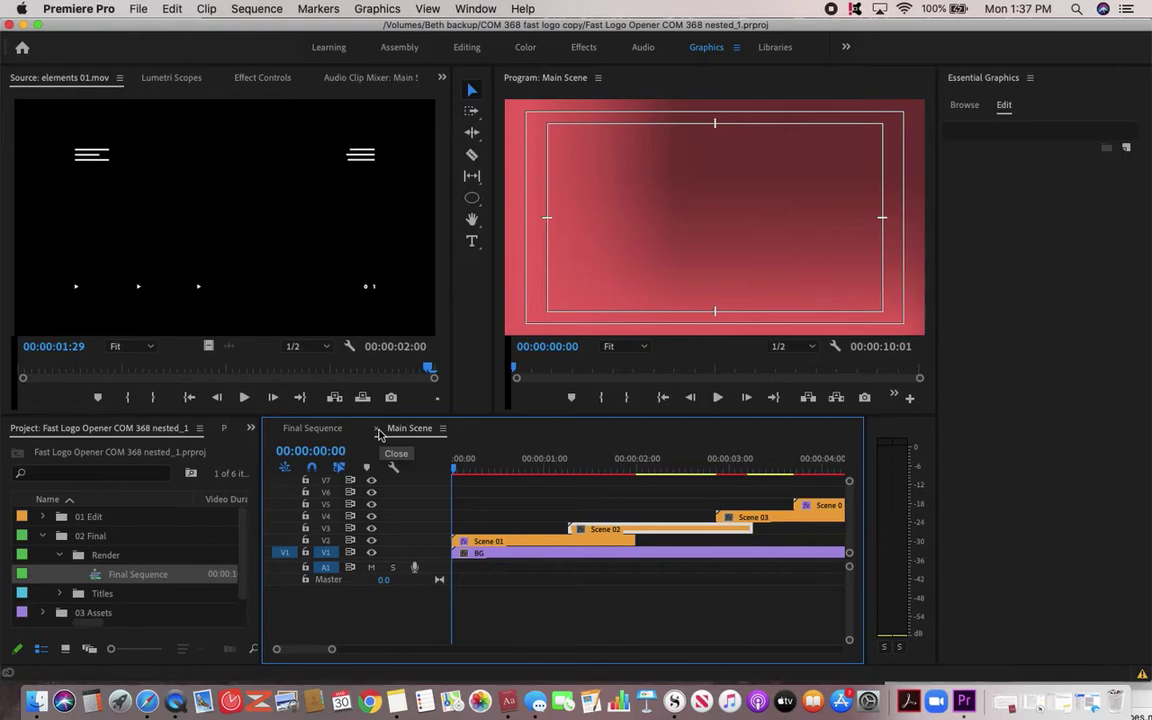
# - Compare the Final Sequence's layers with Main Scene and play the opening of the Final Sequence
pyautogui.click(312, 428)
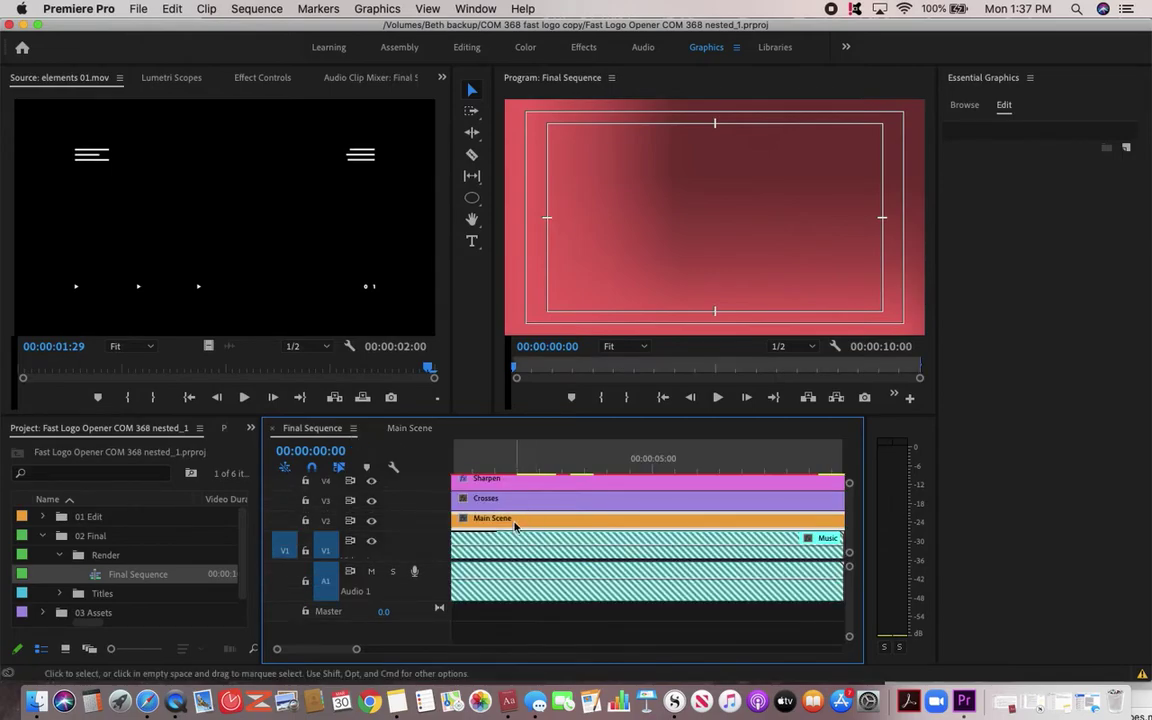
pyautogui.scroll(4, 514, 527)
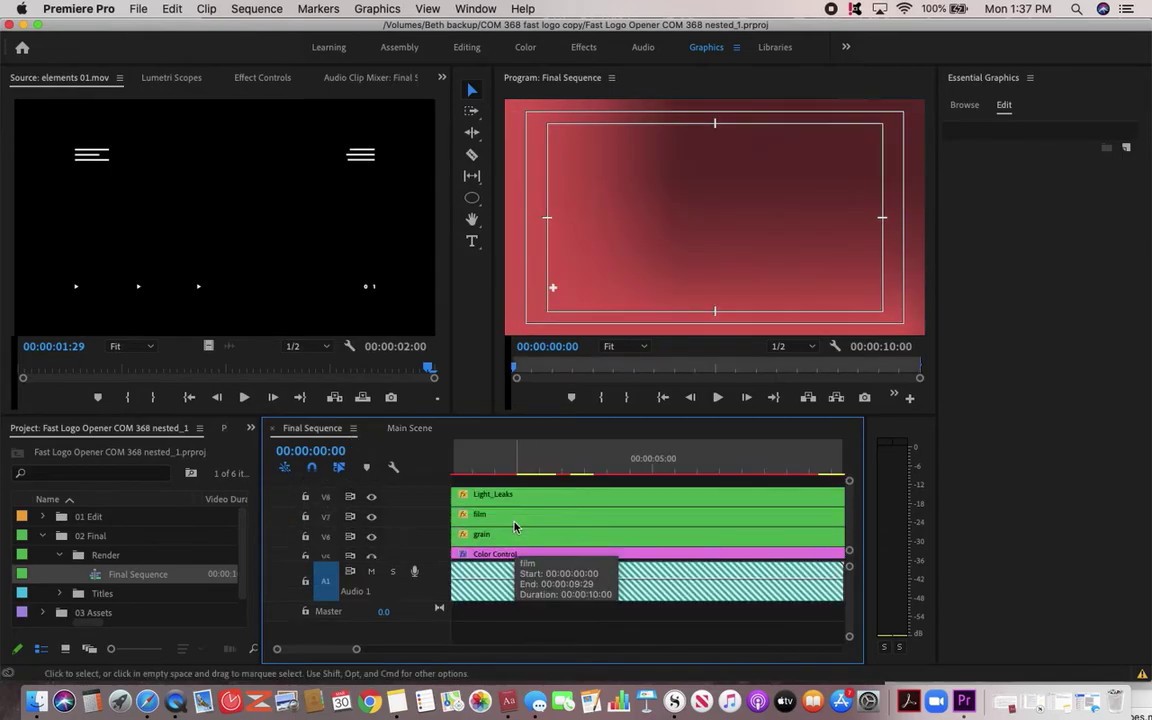
pyautogui.scroll(-5, 514, 527)
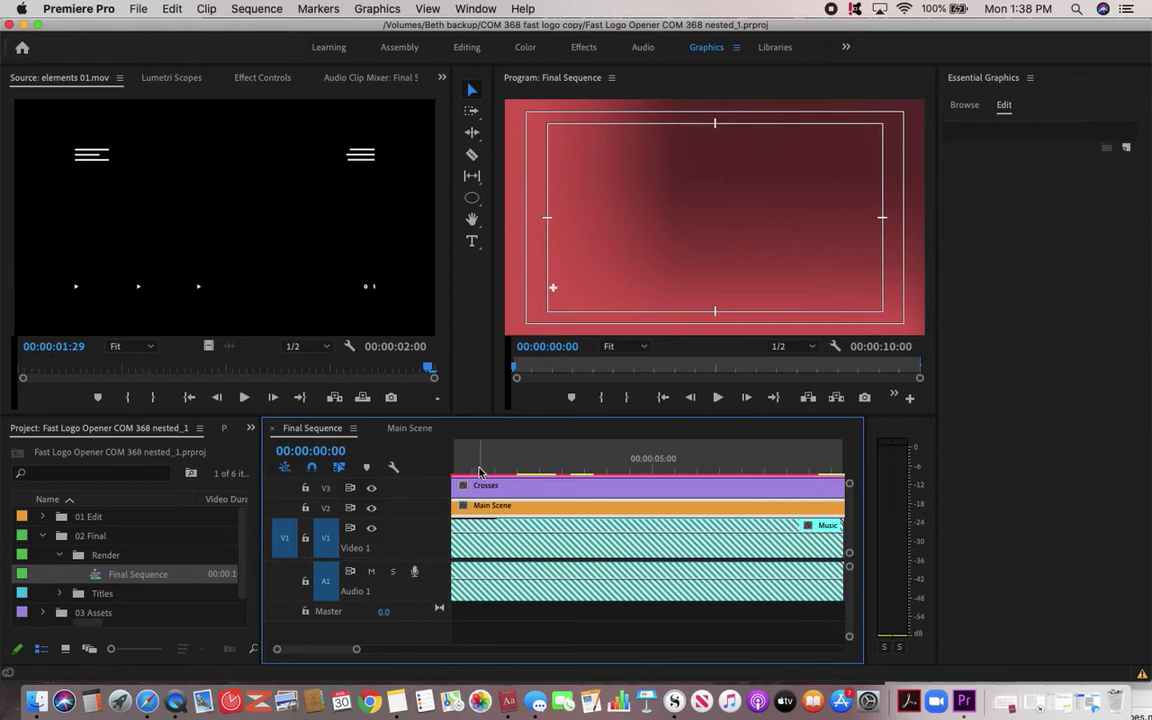
pyautogui.click(412, 428)
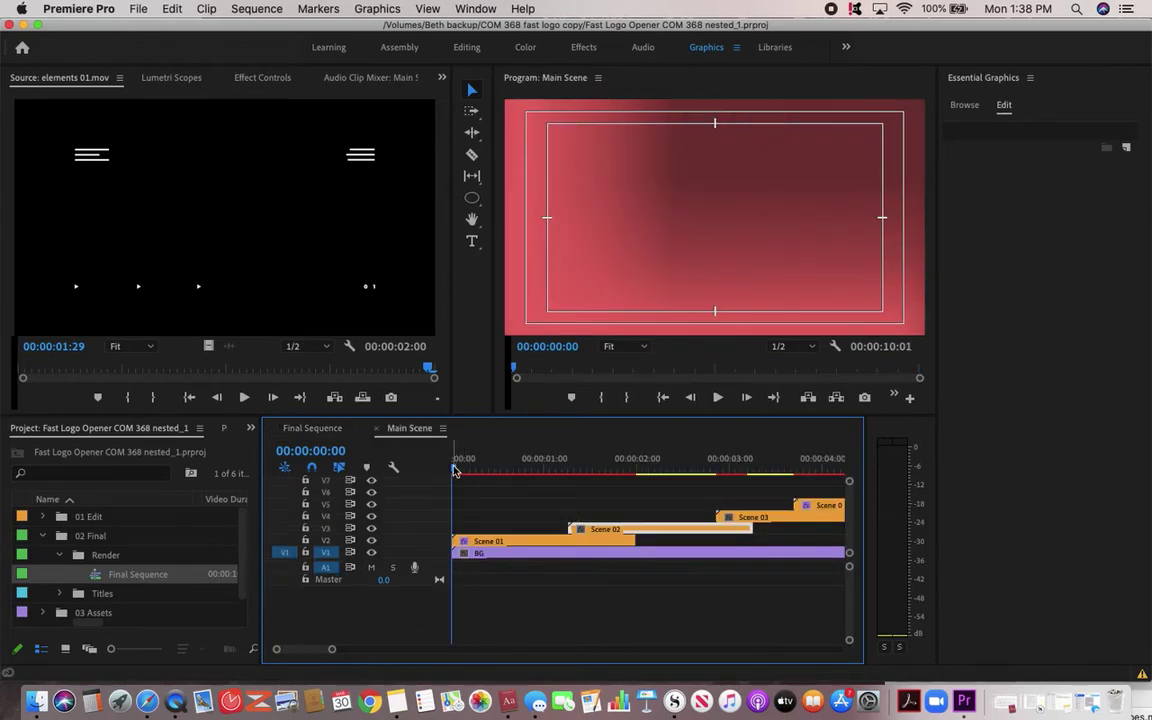
pyautogui.moveTo(455, 470)
pyautogui.mouseDown()
pyautogui.moveTo(495, 472)
pyautogui.moveTo(454, 471)
pyautogui.mouseUp()
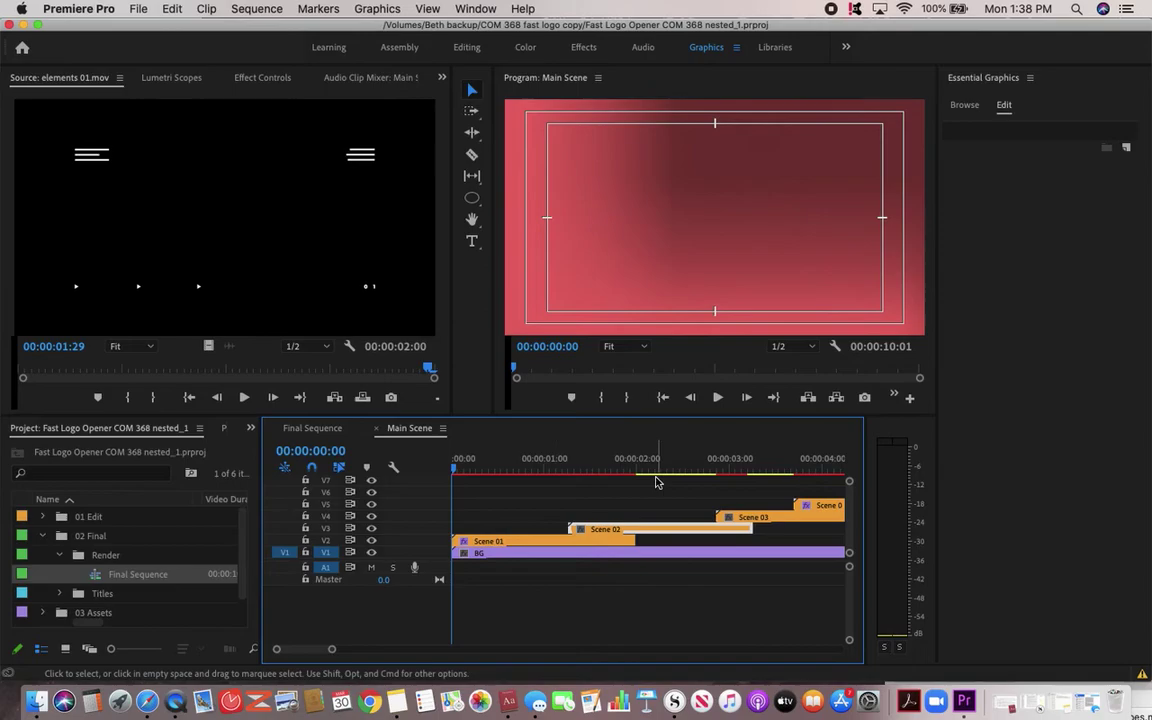
pyautogui.click(325, 430)
pyautogui.press('space')
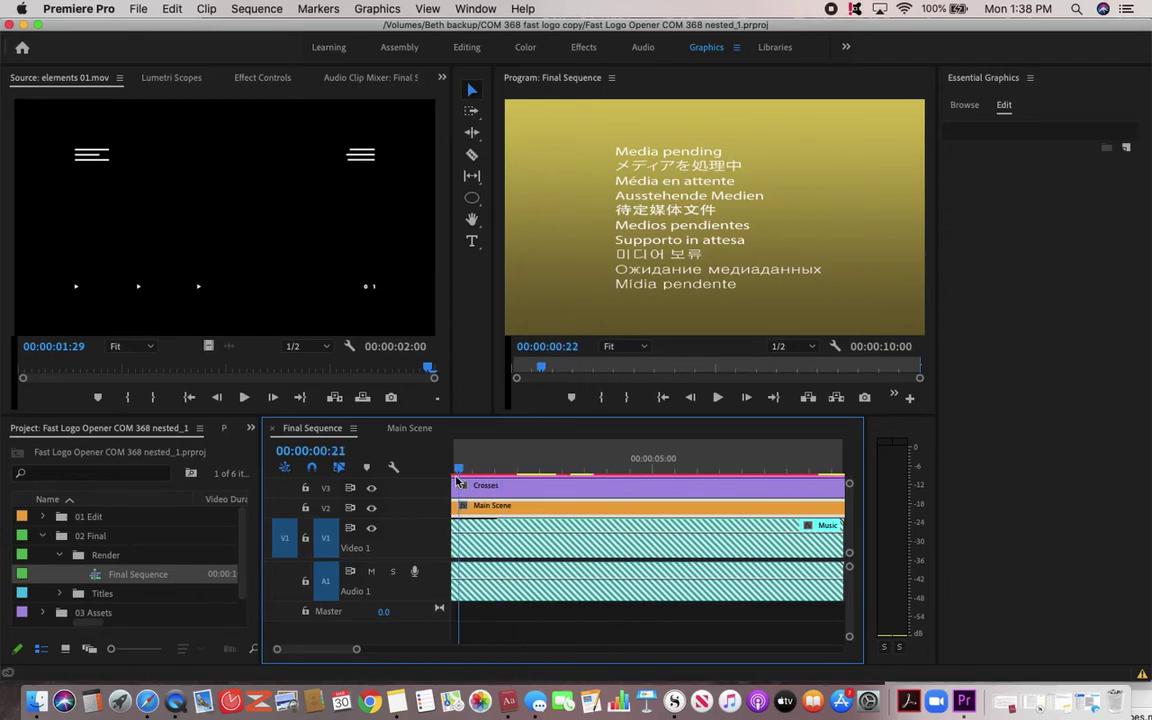
# - Scrub Main Scene from its start to the logo in Scene 06 and return the playhead to 00:00:00:08
pyautogui.click(405, 429)
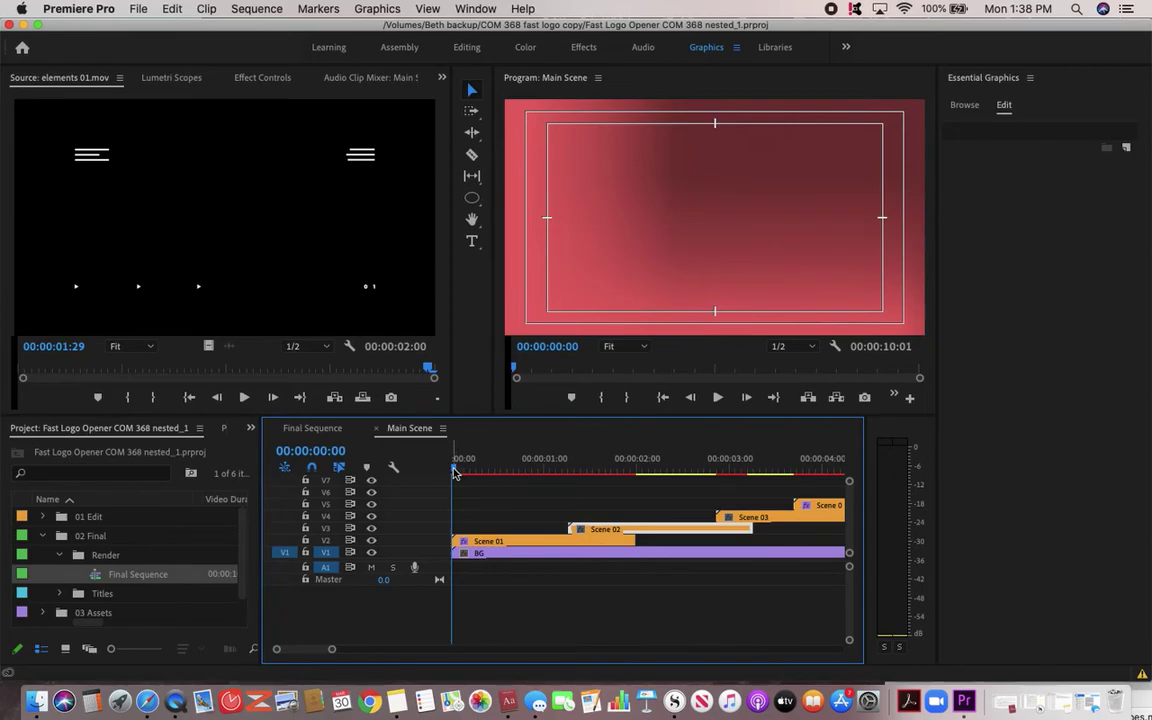
pyautogui.moveTo(455, 470); pyautogui.dragTo(749, 539)
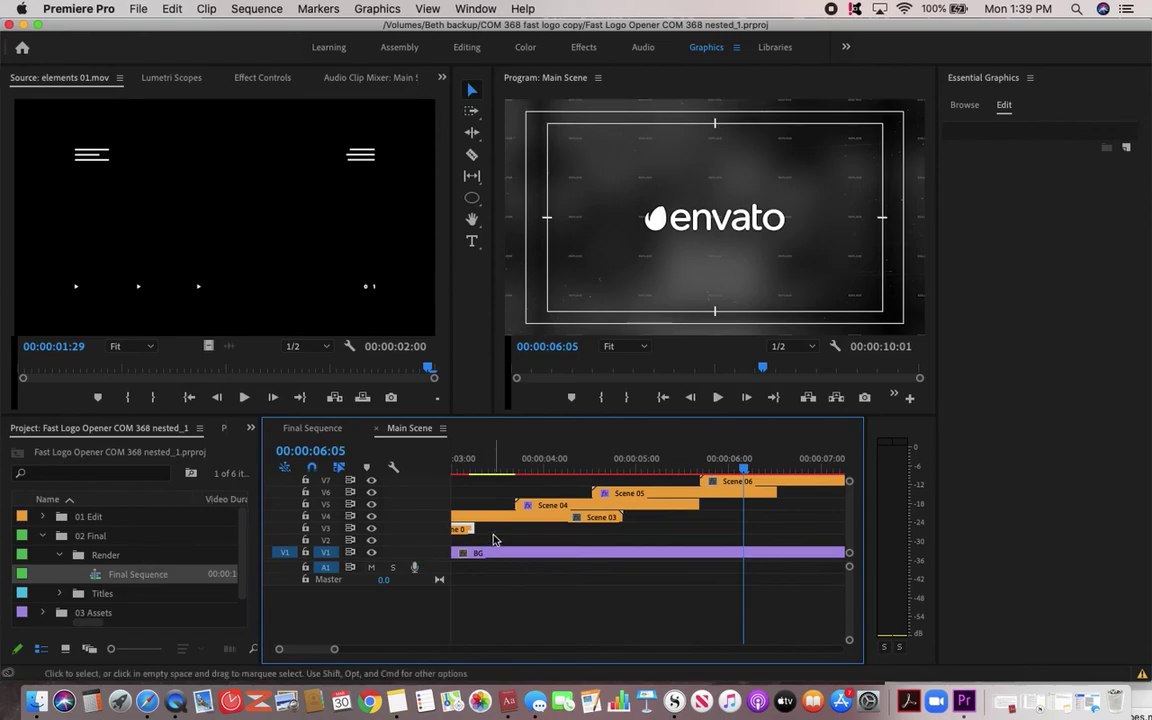
pyautogui.hscroll(-10, 493, 540)
pyautogui.scroll(1, 493, 540)
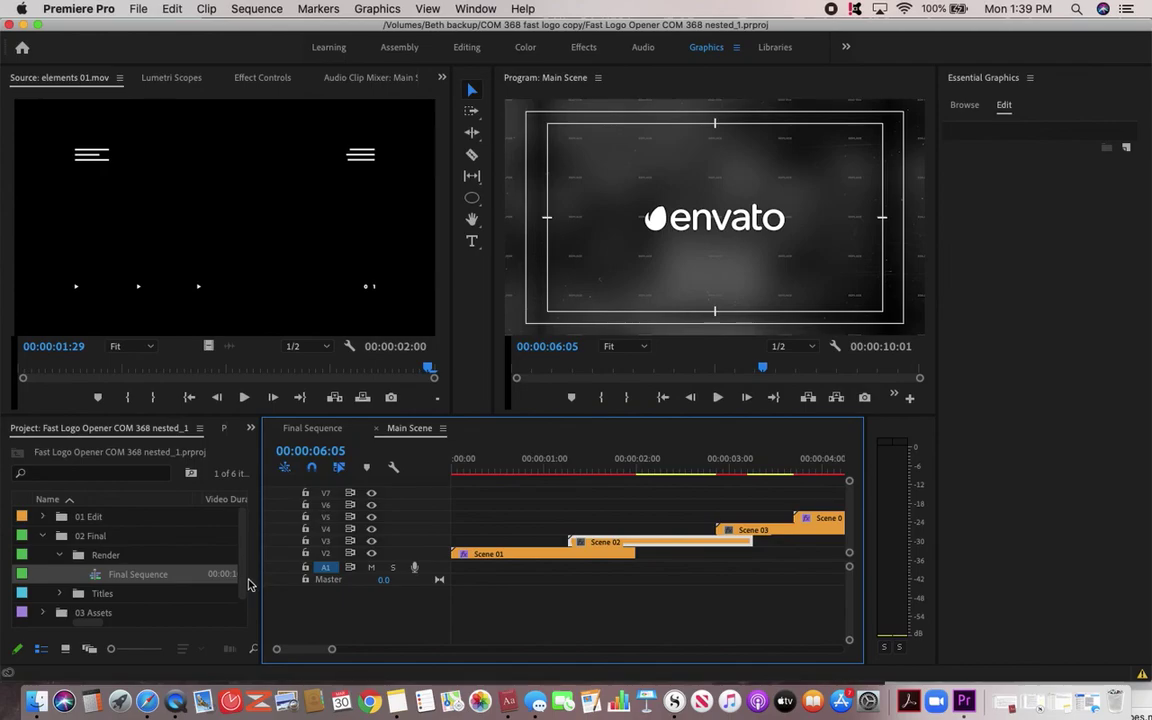
pyautogui.click(476, 468)
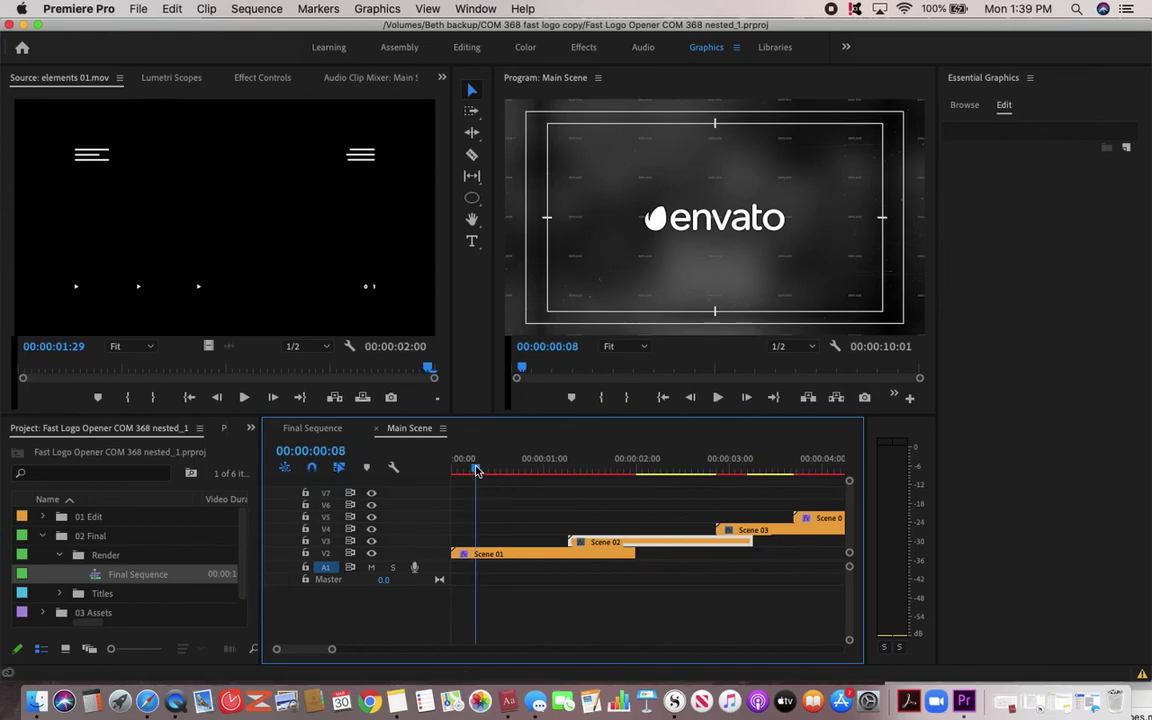